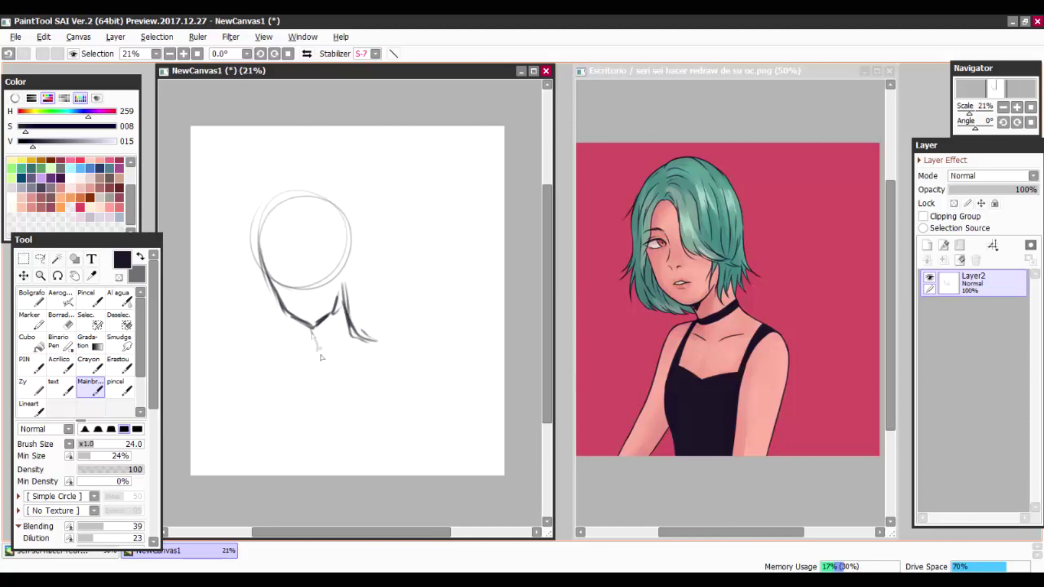
- Sketch the girl's neck, shoulders, arms and strappy top below the head with the size 24 brush
drag(318, 344, 299, 324)
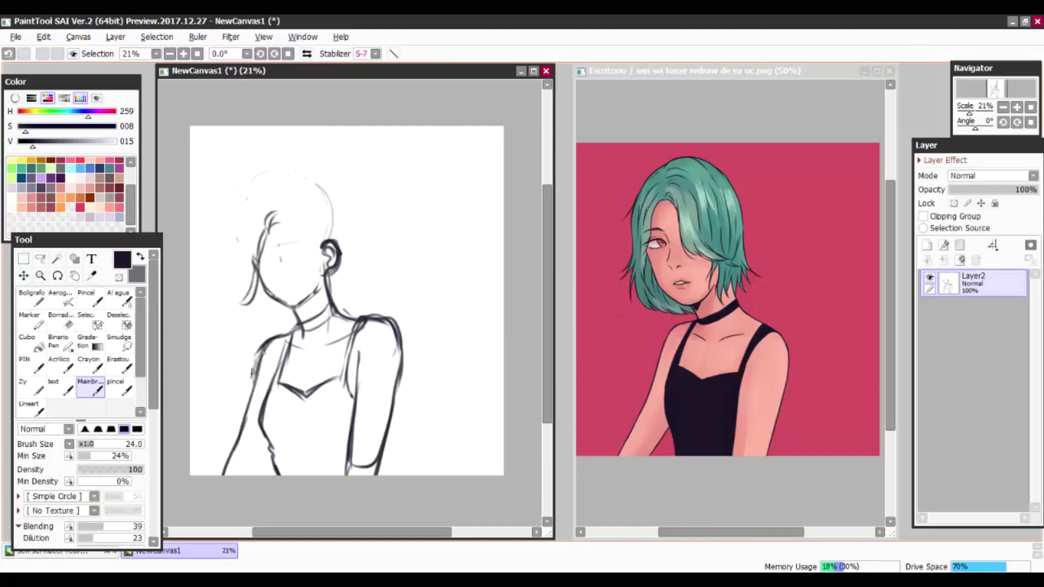
drag(269, 446, 234, 474)
drag(400, 326, 383, 473)
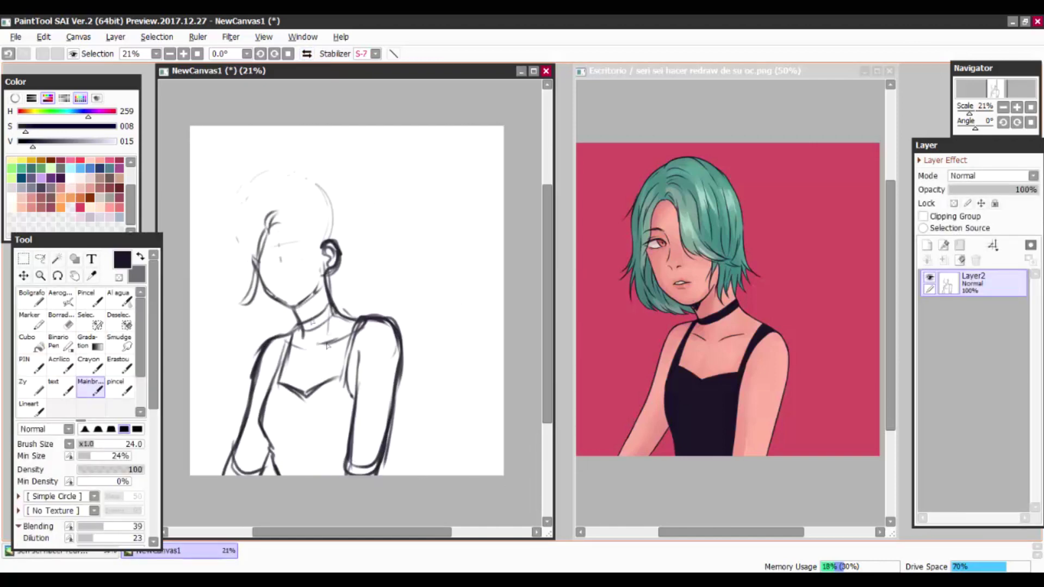
- Enlarge the whole figure sketch toward the upper edge of the canvas with a free transform
key(ctrl+t)
drag(425, 155, 458, 93)
key(Return)
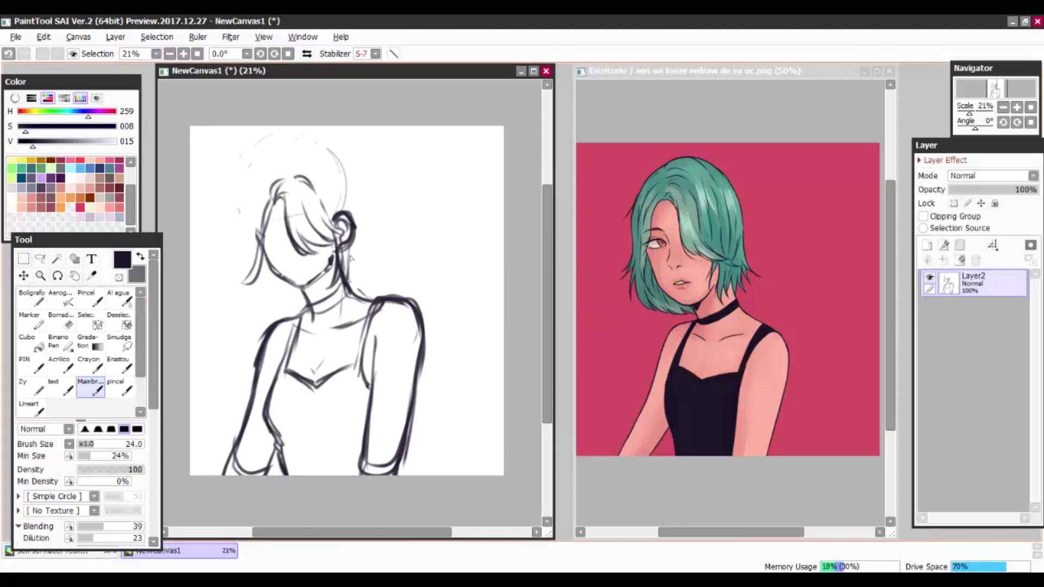
- Sketch the chin-length side-swept hair around the head, erasing the ear beneath it and undoing the last two strokes
drag(293, 169, 359, 207)
mouse_move(255, 171)
mouse_down()
mouse_move(248, 310)
mouse_move(362, 209)
mouse_up()
drag(280, 188, 325, 157)
click(68, 324)
drag(340, 207, 348, 277)
click(90, 387)
drag(337, 187, 358, 283)
mouse_move(250, 283)
mouse_down()
mouse_move(261, 312)
mouse_move(304, 304)
mouse_up()
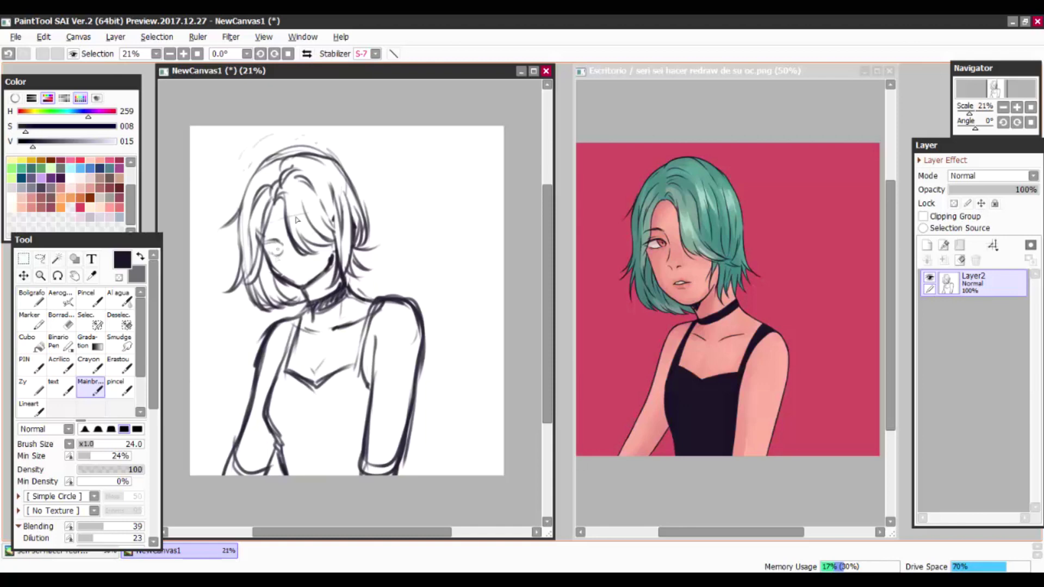
key(ctrl+z)
key(ctrl+z)
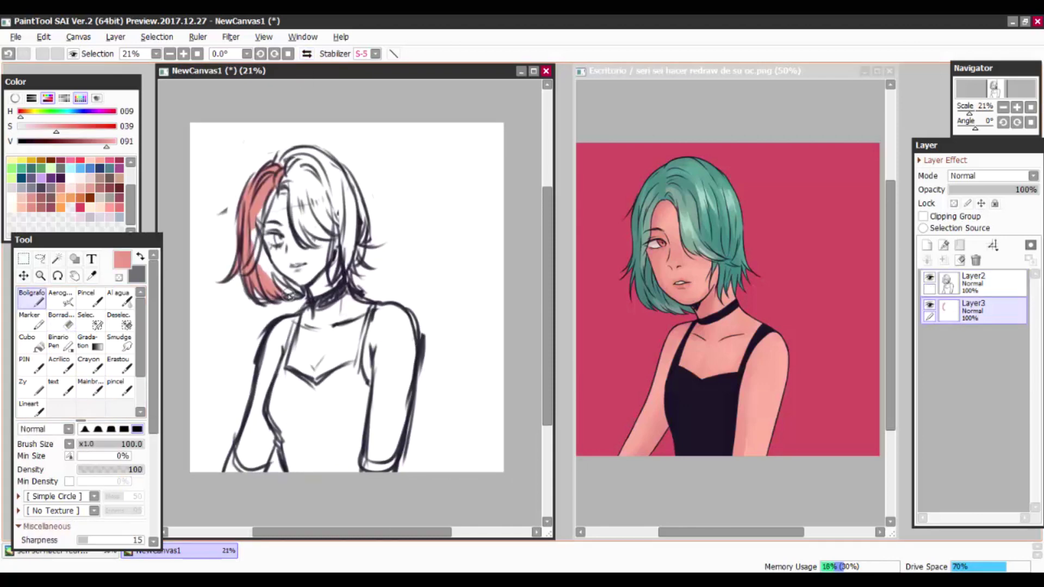
- Block in the hair, face and body with flat salmon on Layer3 using the Boligrafo pen at size 100
drag(255, 180, 321, 293)
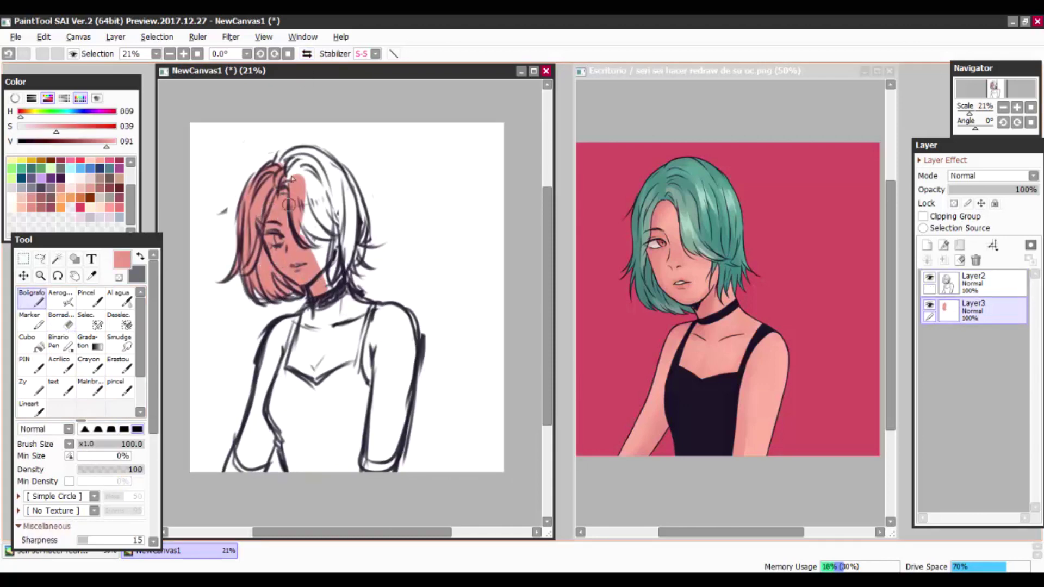
drag(305, 185, 370, 283)
mouse_move(283, 152)
mouse_down()
mouse_move(256, 468)
mouse_move(397, 337)
mouse_up()
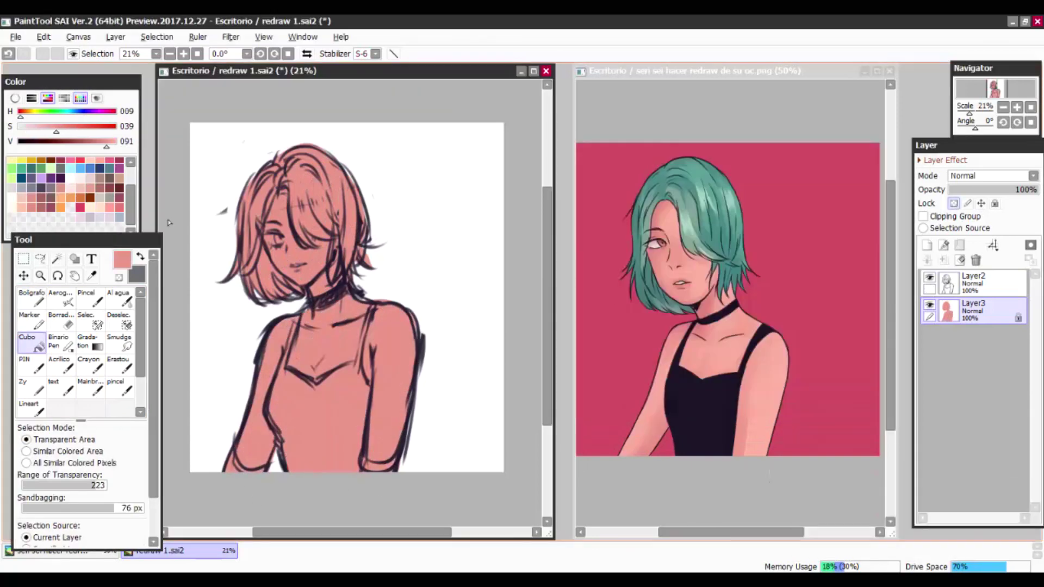
- Airbrush a pale skin tone over the face, chest and arms within the salmon base
click(60, 297)
drag(261, 196, 403, 414)
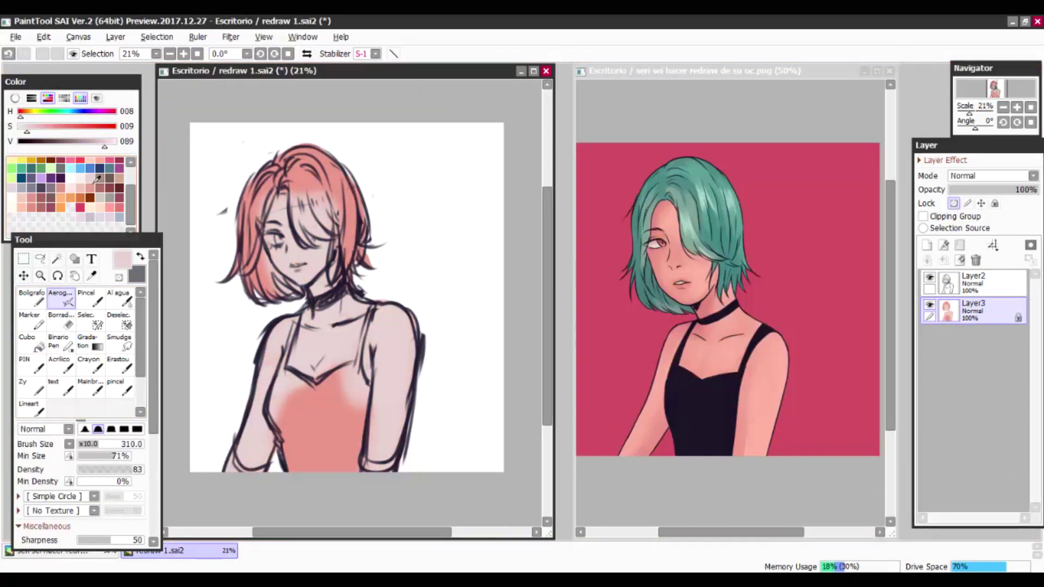
drag(380, 304, 239, 467)
- Colour the hair flat teal with the Boligrafo pen at size 100
click(81, 169)
click(32, 296)
alt+click(667, 251)
mouse_move(283, 157)
mouse_down()
mouse_move(250, 234)
mouse_move(348, 179)
mouse_move(375, 244)
mouse_up()
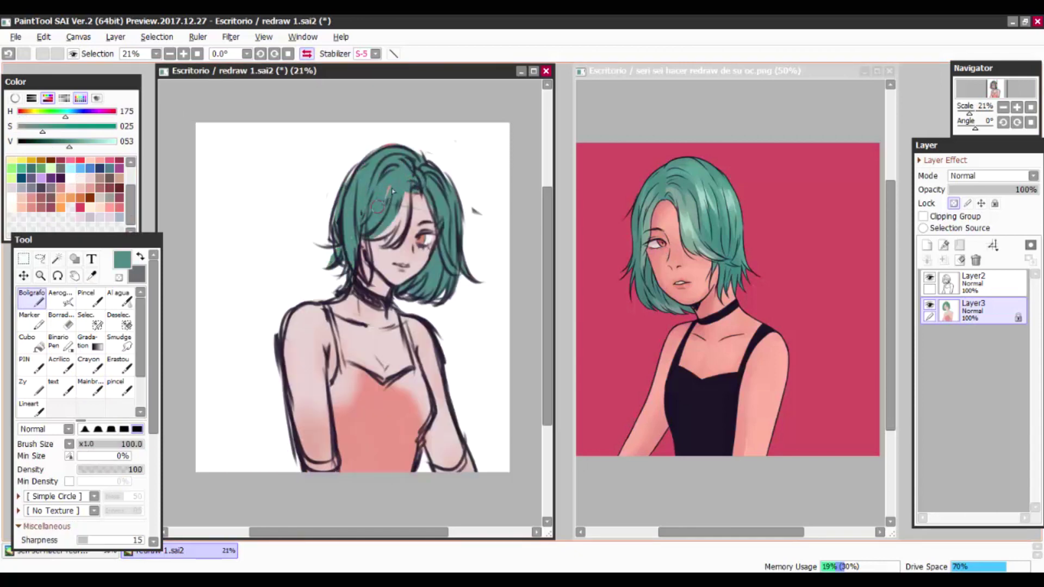
- Paint the top near-black and shade the skin of the arm and neck with softer brushes and a sampled colour
drag(305, 381, 354, 457)
click(118, 297)
drag(383, 326, 384, 411)
alt+click(351, 361)
click(90, 387)
drag(333, 293, 354, 322)
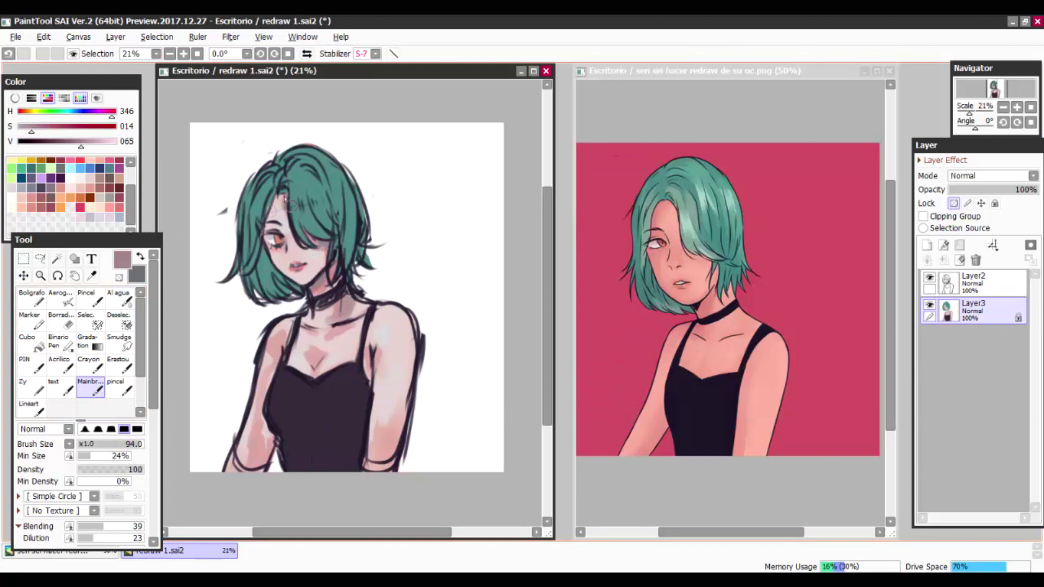
- Shade the hair along the face and on the opposite side with a sampled colour, using the Pincel and main brushes
alt+click(299, 195)
drag(272, 253, 266, 297)
click(91, 297)
drag(272, 256, 268, 270)
click(90, 387)
drag(348, 207, 359, 261)
- Paint folds on the dark top and refine the hair, choker and face with sampled colours and a smaller brush
alt+click(304, 413)
mouse_move(283, 403)
mouse_down()
mouse_move(359, 435)
mouse_move(343, 468)
mouse_up()
alt+click(261, 277)
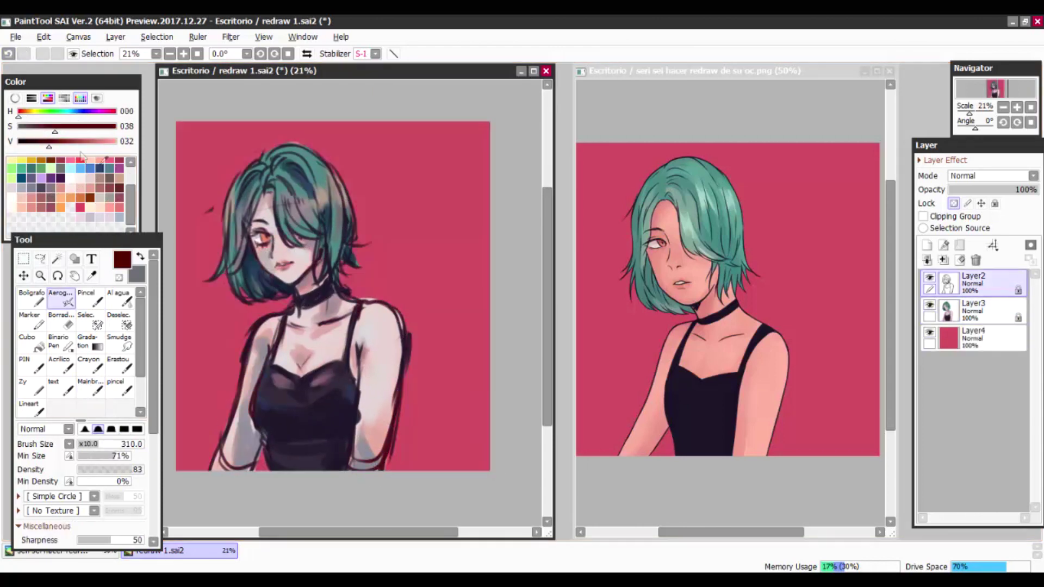
alt+click(306, 303)
key(bracketleft)
key(bracketleft)
key(bracketleft)
alt+click(244, 216)
alt+click(276, 259)
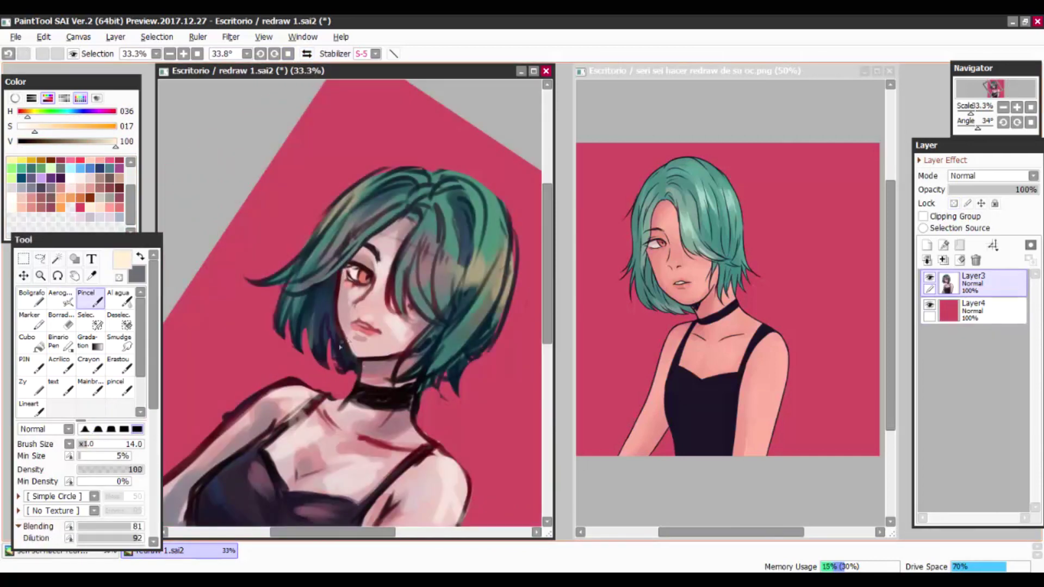
- Blend the skin under the eye with the Al agua brush and check the upright portrait mirrored
key(c)
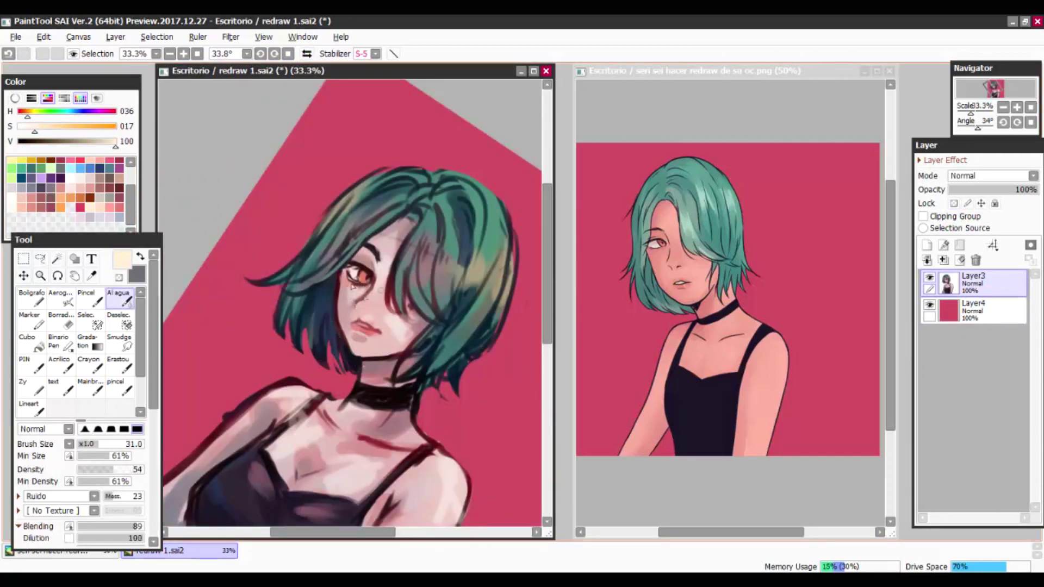
key(b)
key(Home)
key(h)
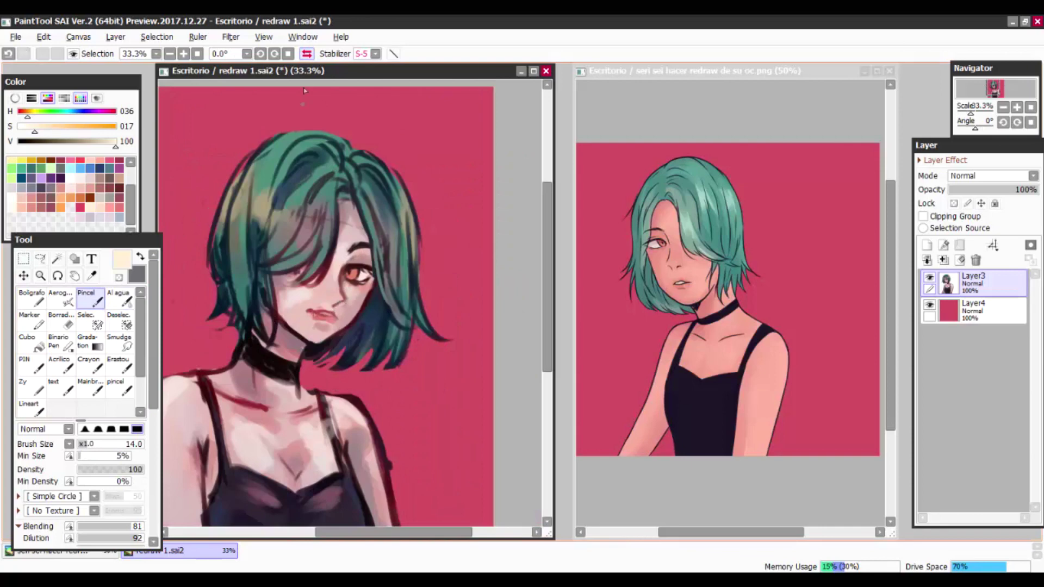
key(h)
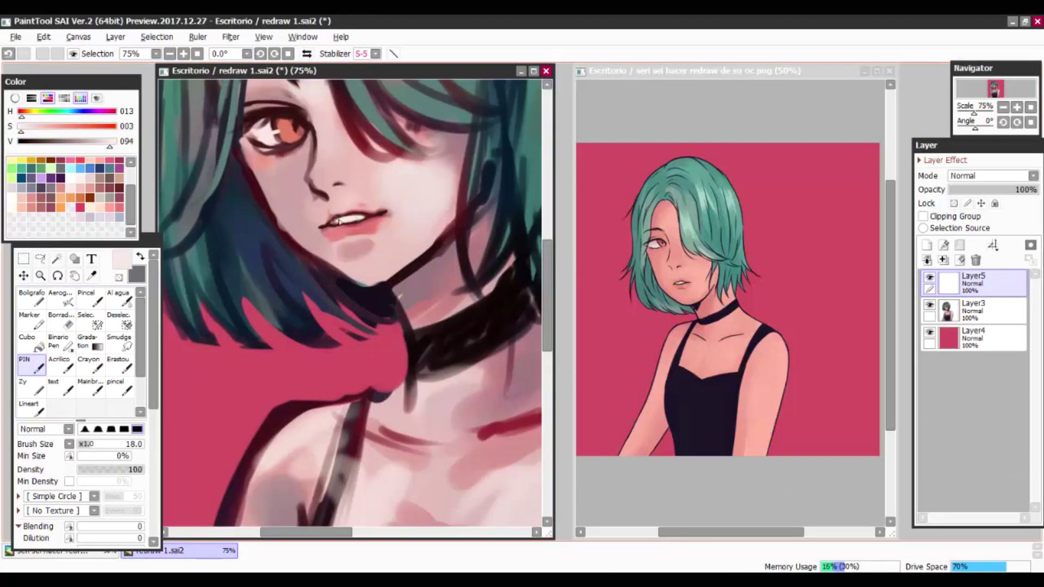
- Refine the teeth and lips with colours sampled from the mouth and check the portrait mirrored
alt+click(341, 213)
alt+click(345, 213)
key(c)
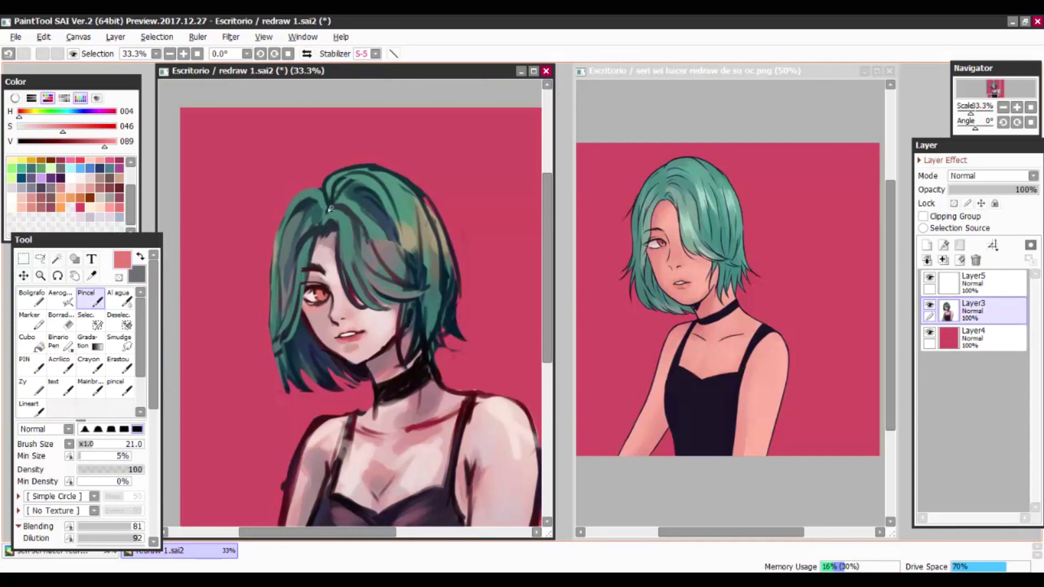
key(h)
key(h)
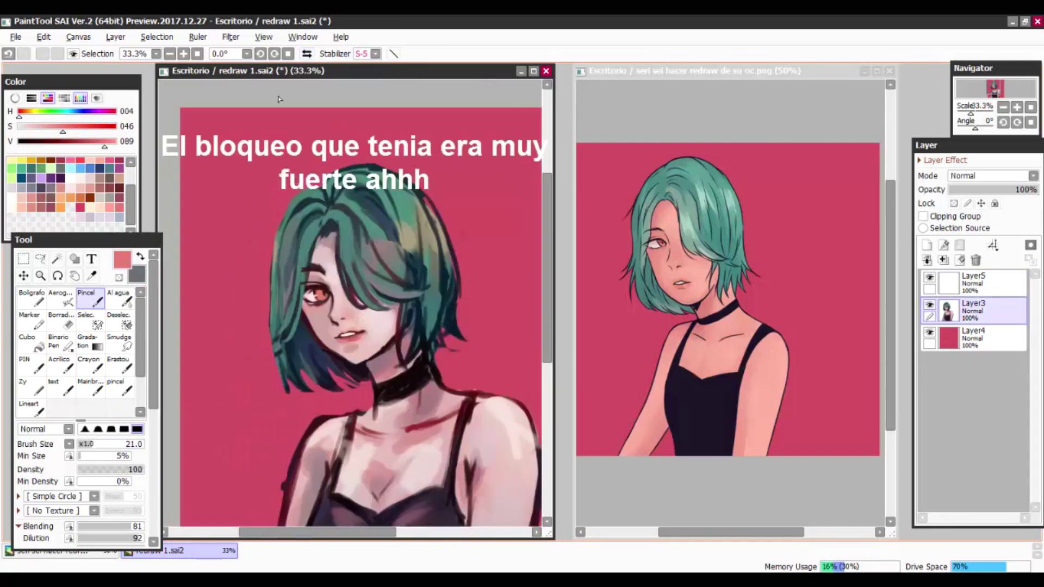
- Lasso the visible eye and eyebrow on Layer3, adjust them with a free transform and deselect them
key(l)
drag(315, 256, 304, 260)
key(ctrl+t)
key(h)
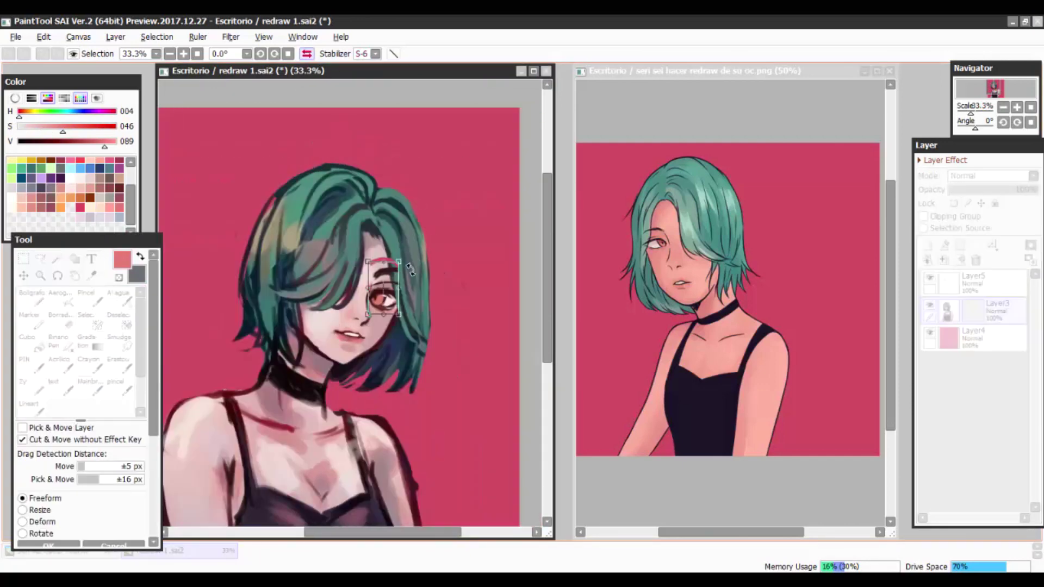
key(Return)
key(b)
key(ctrl+d)
alt+click(291, 177)
key(h)
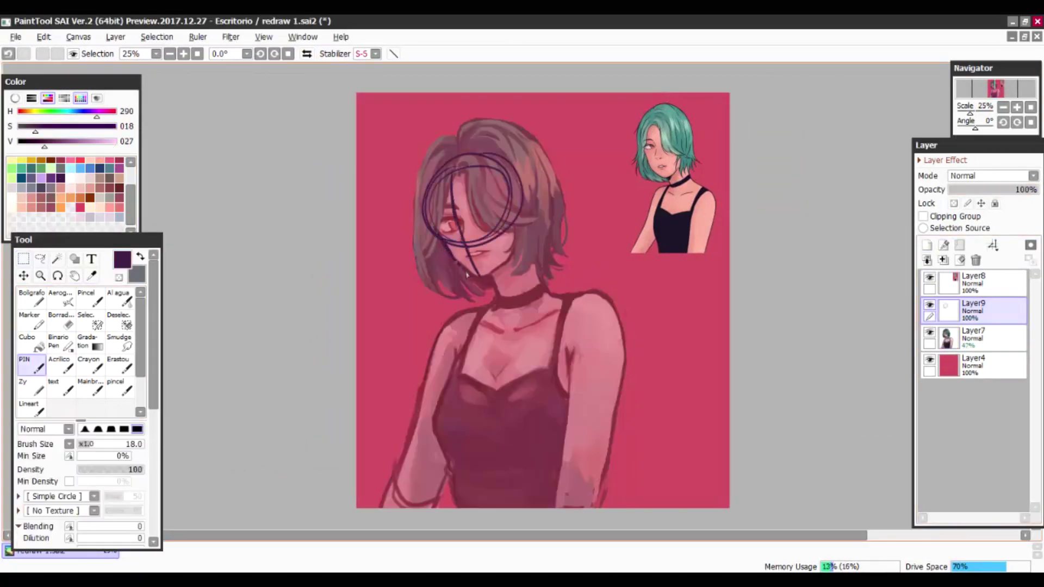
- Sketch a construction guide over the faded portrait on Layer9 and free-transform the lassoed face on Layer7
drag(523, 212, 541, 283)
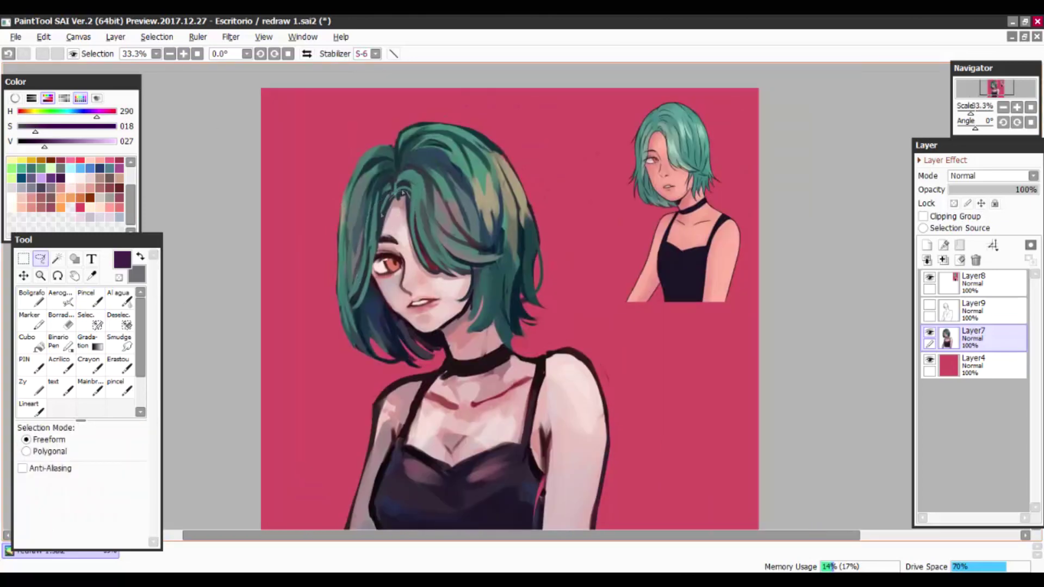
key(ctrl+t)
click(170, 53)
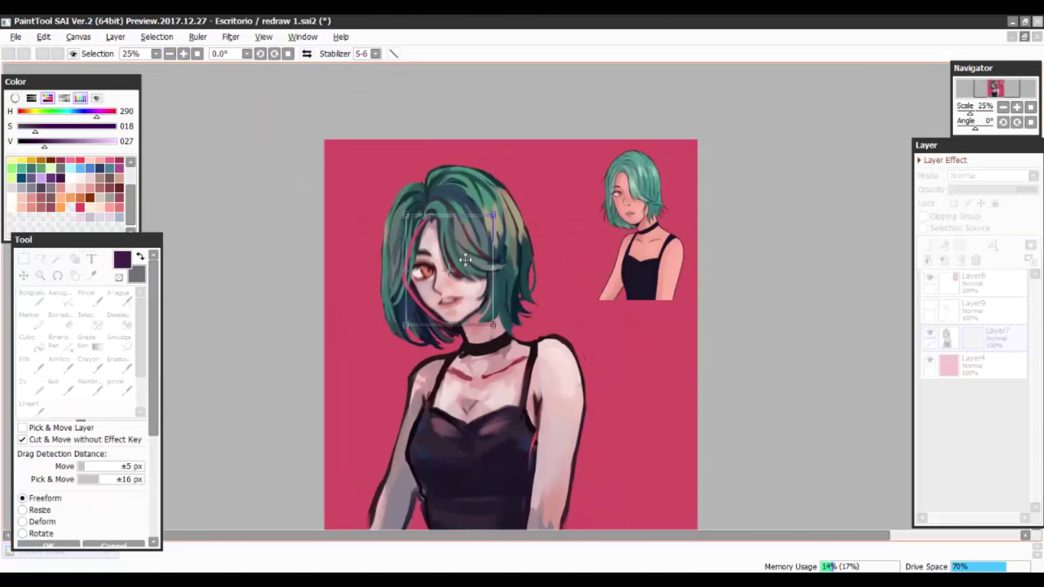
click(307, 53)
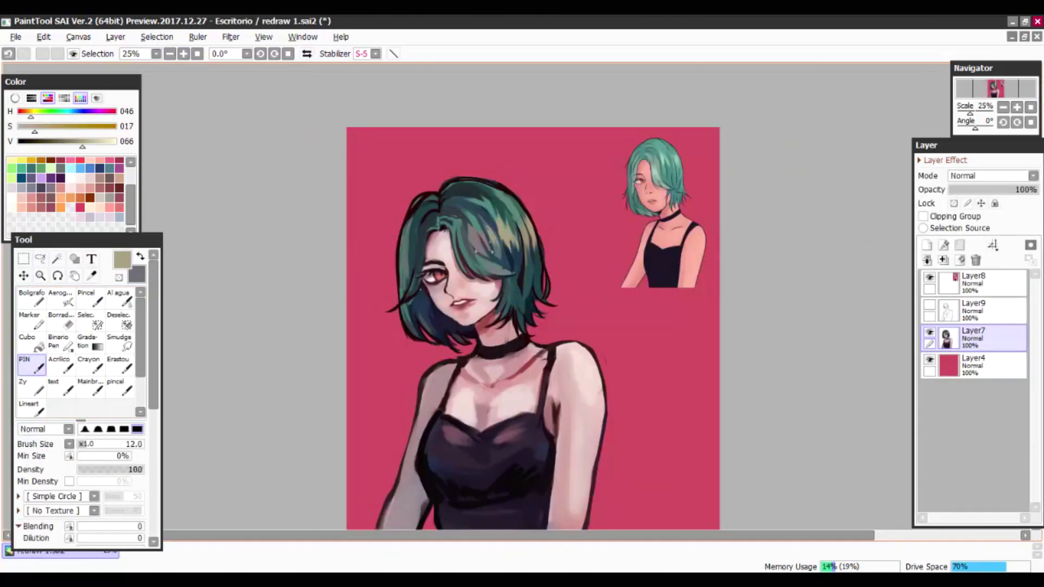
- Paint over the fringe with sampled teal and rework the shoulder's black outline with the Pincel brush, checking the mirrored view
key(b)
alt+click(481, 274)
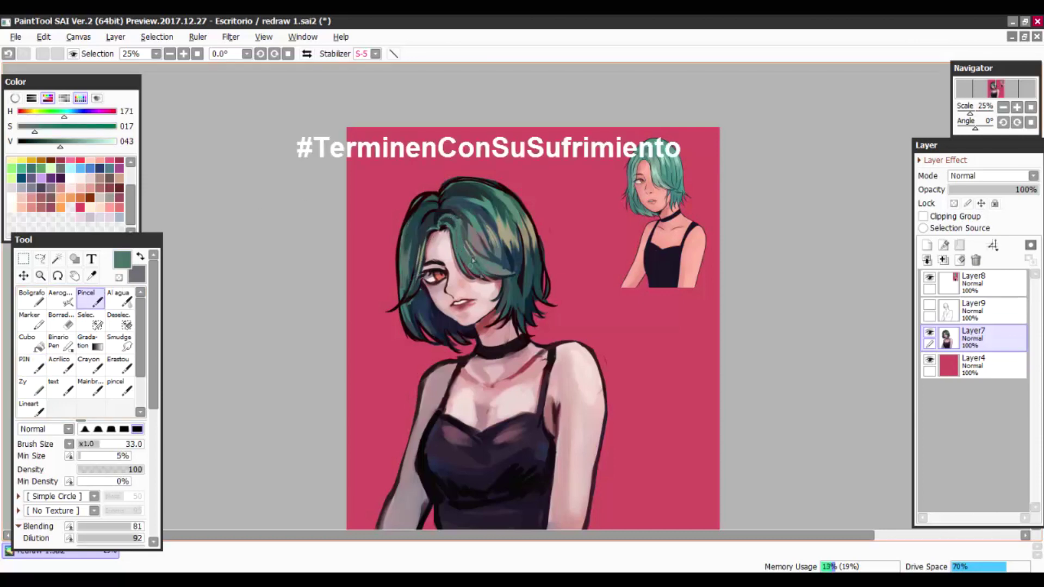
drag(584, 310, 509, 298)
key(Insert)
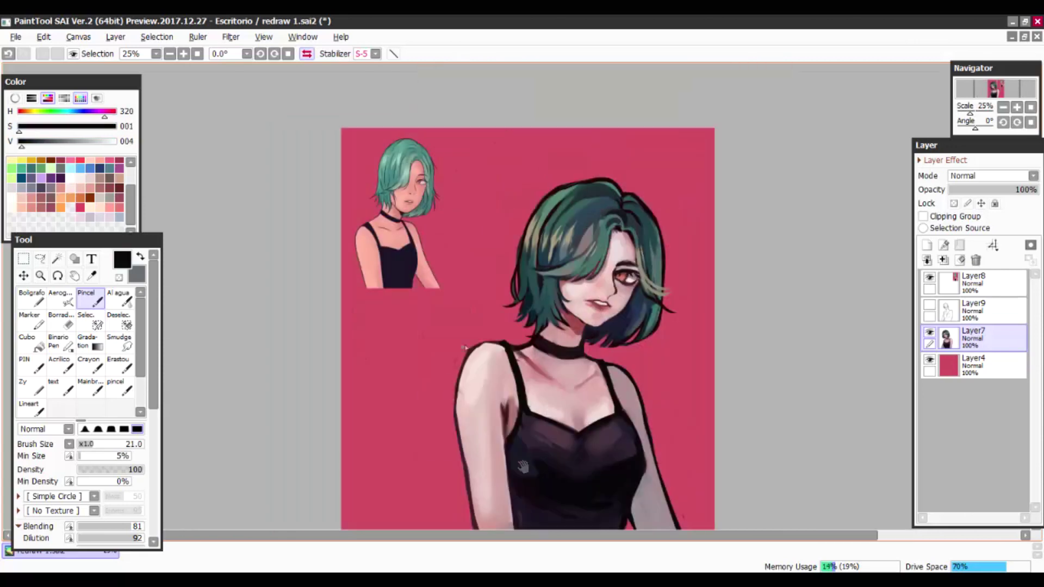
drag(467, 344, 466, 365)
key(Insert)
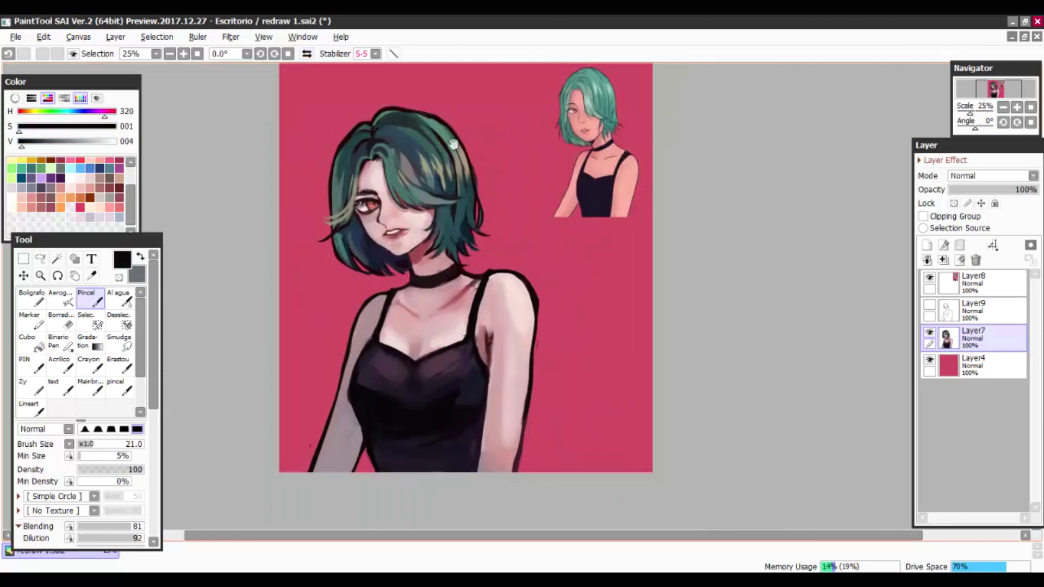
- Paint out the mouth on Layer7 in the mirrored view with the Al agua brush
scroll(449, 393, up, 1)
key(Insert)
key(bracketleft)
key(bracketleft)
key(bracketleft)
key(bracketleft)
key(bracketleft)
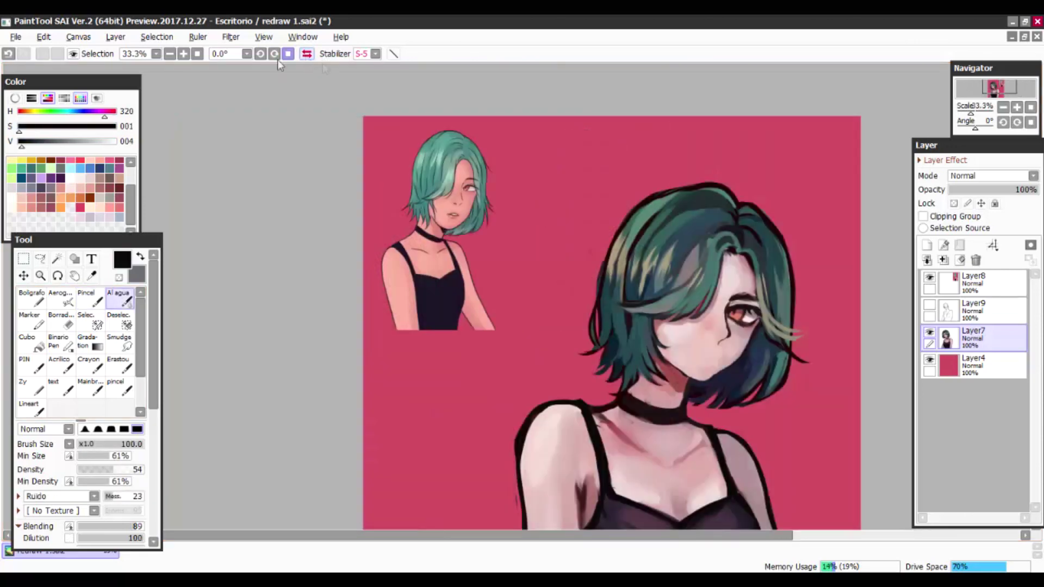
scroll(318, 357, up, 3)
key(Delete)
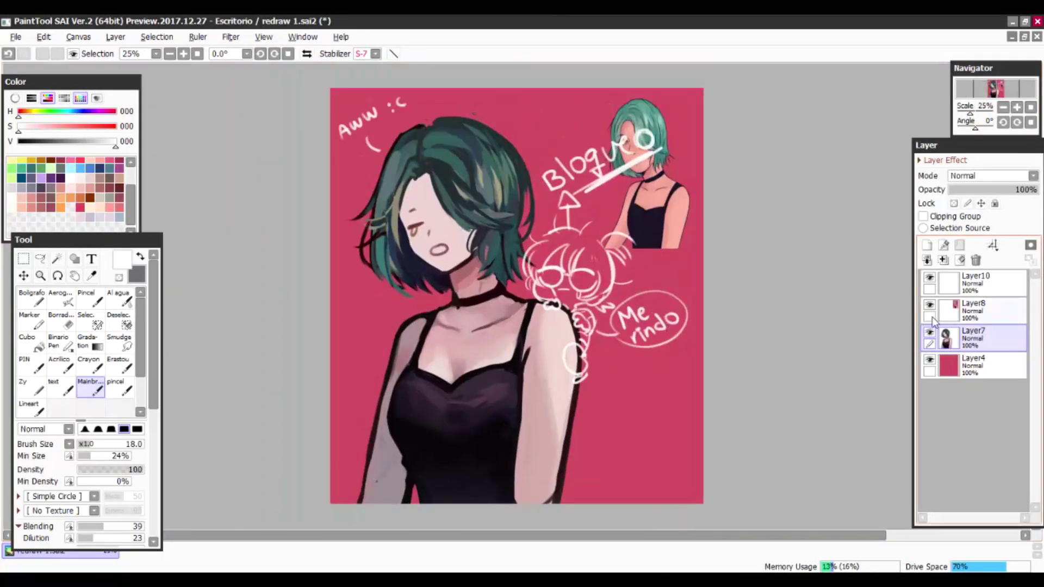
- Hide Layer8, Layer7 and Layer10, add a new layer and reduce the brush size to 16
click(930, 305)
click(929, 332)
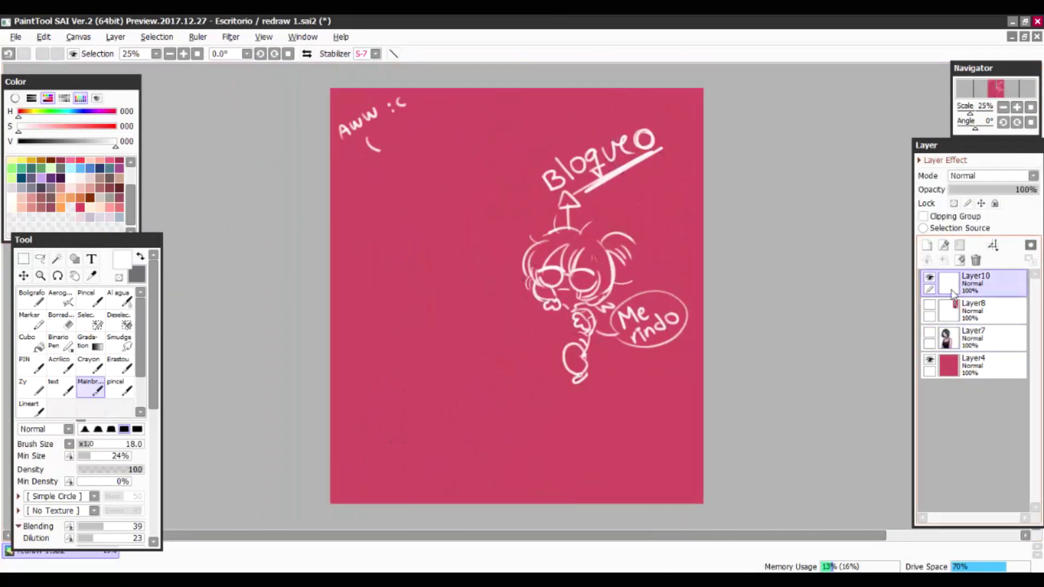
click(929, 277)
key(bracketleft)
click(927, 245)
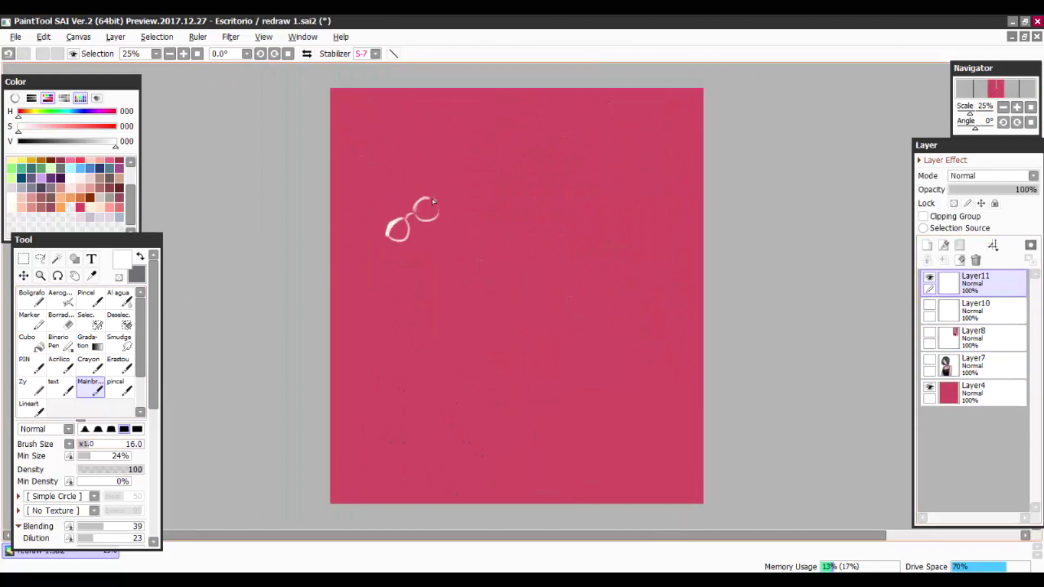
- Doodle sleeping, music-listening and eating cartoons in white, captioned "Dormí", "escuché musica" and "Comí", and clear the layer
mouse_move(430, 242)
mouse_down()
mouse_move(459, 163)
mouse_move(533, 256)
mouse_move(395, 246)
mouse_up()
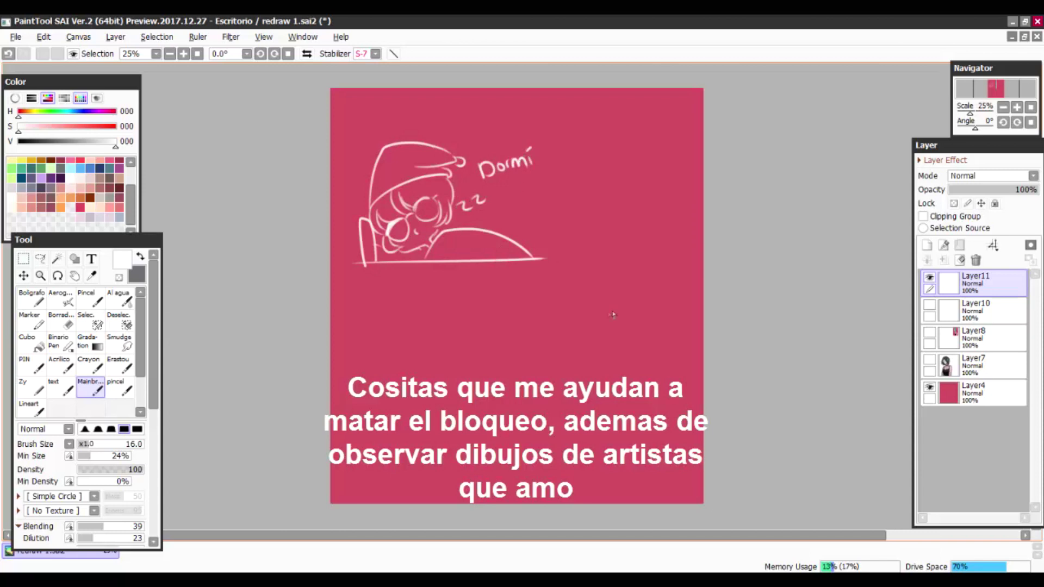
drag(607, 315, 607, 331)
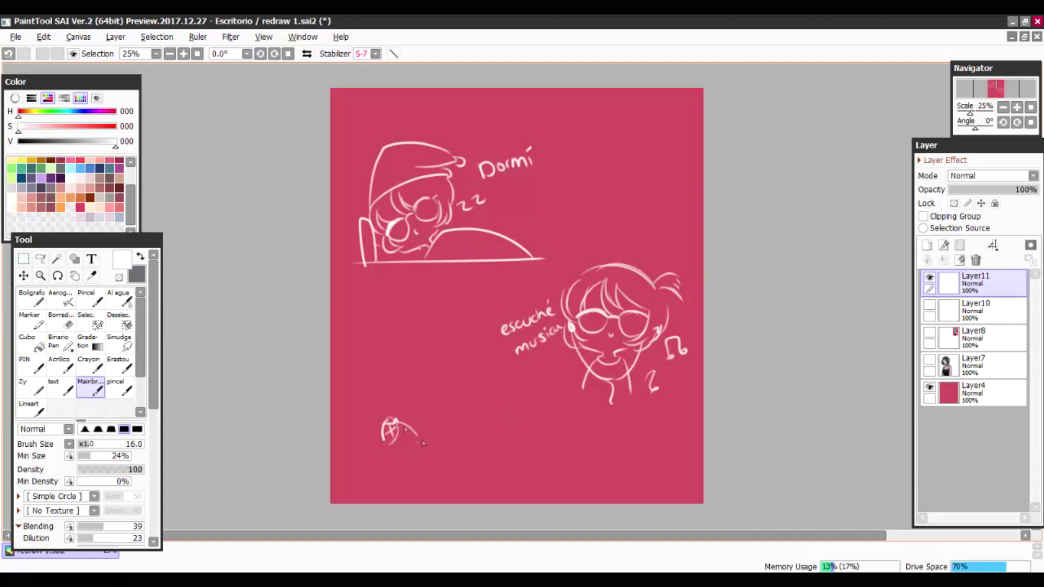
drag(427, 464, 459, 485)
mouse_move(511, 441)
mouse_down()
mouse_move(476, 448)
mouse_move(534, 442)
mouse_up()
drag(530, 476, 481, 489)
drag(356, 475, 330, 473)
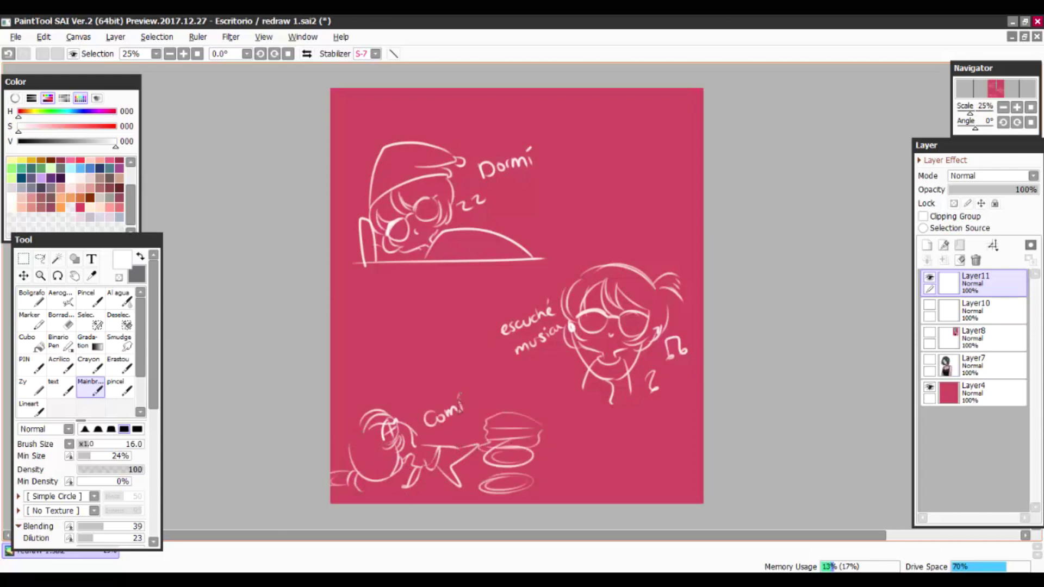
key(Delete)
- Draw another set of white line doodles across the upper and middle canvas and clear the layer
drag(414, 198, 460, 224)
drag(465, 187, 503, 179)
mouse_move(430, 298)
mouse_down()
mouse_move(437, 323)
mouse_move(514, 285)
mouse_up()
mouse_move(521, 274)
mouse_down()
mouse_move(546, 226)
mouse_move(571, 266)
mouse_up()
drag(506, 342, 543, 359)
key(Delete)
- Show the reference on Layer8, hide the pink background Layer4 and move Layer11 beneath Layer8
click(930, 333)
click(930, 387)
drag(973, 282, 974, 339)
- Sketch a new head, ear, neck and torso in dark grey on Layer11 at brush size 12, checking it mirrored
key(bracketleft)
key(bracketleft)
key(bracketleft)
key(bracketleft)
drag(424, 180, 398, 239)
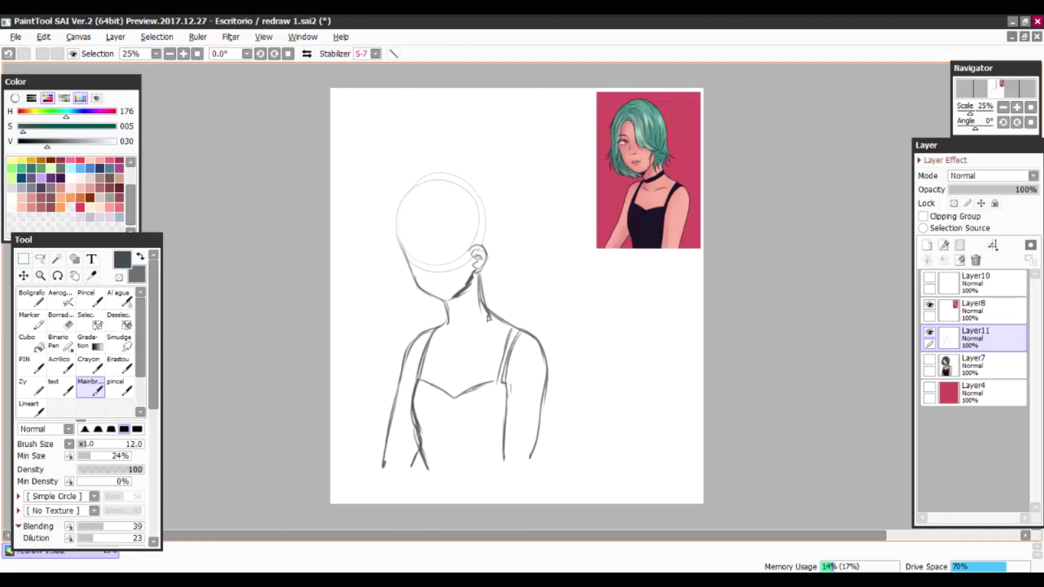
key(h)
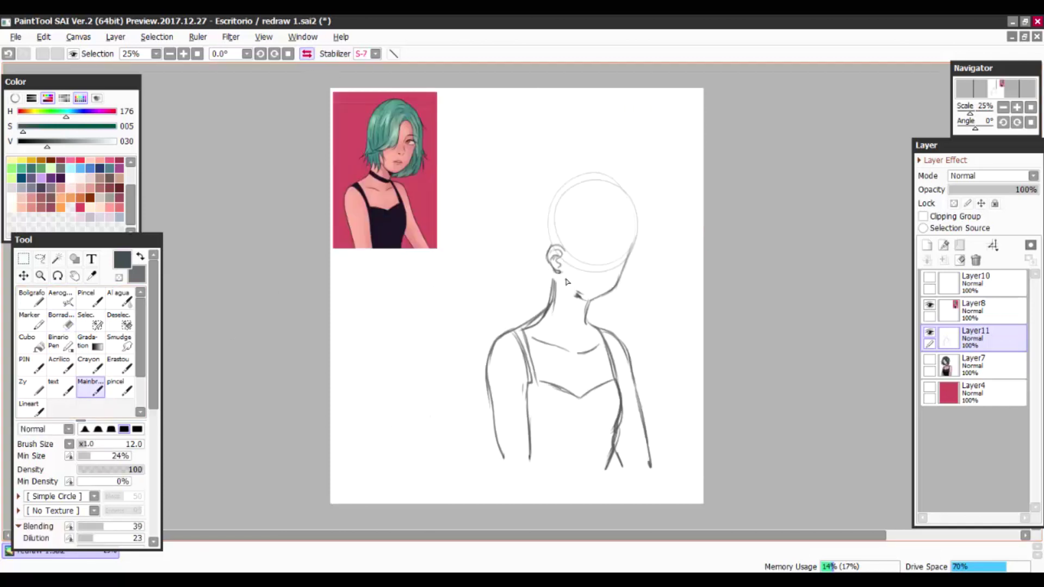
key(h)
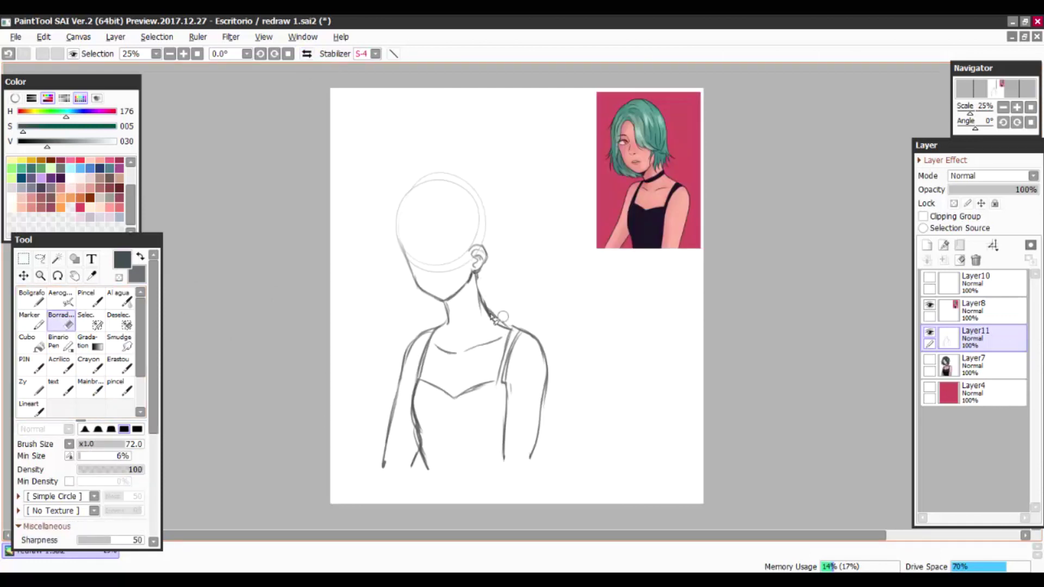
- Shift the sketched head and ear on Layer11 slightly toward the far shoulder, clear the selection, and check the pose mirrored
key(ctrl+t)
drag(509, 310, 555, 226)
key(Return)
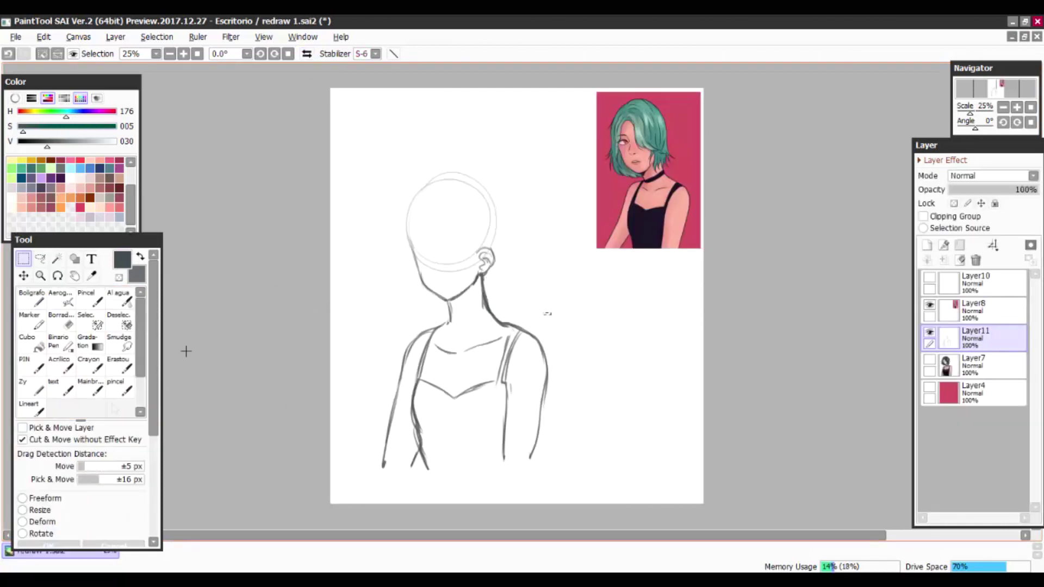
key(h)
click(157, 36)
click(158, 54)
key(h)
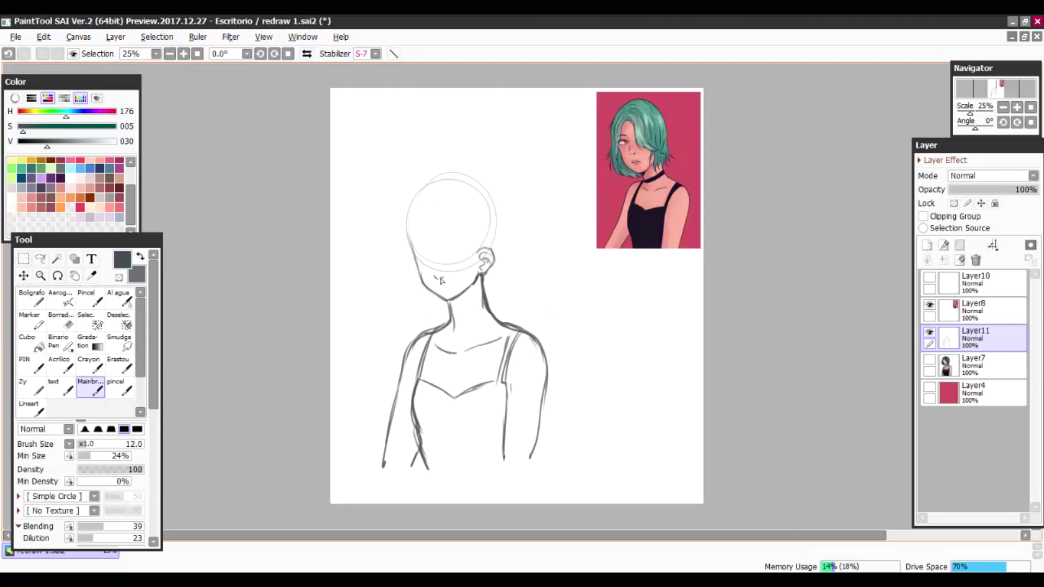
- Sketch the bob hair on Layer11 with a side fringe, rounded crown and flicked ends around the face at brush size 12
scroll(442, 280, up, 1)
mouse_move(392, 234)
mouse_down()
mouse_move(365, 315)
mouse_move(424, 365)
mouse_up()
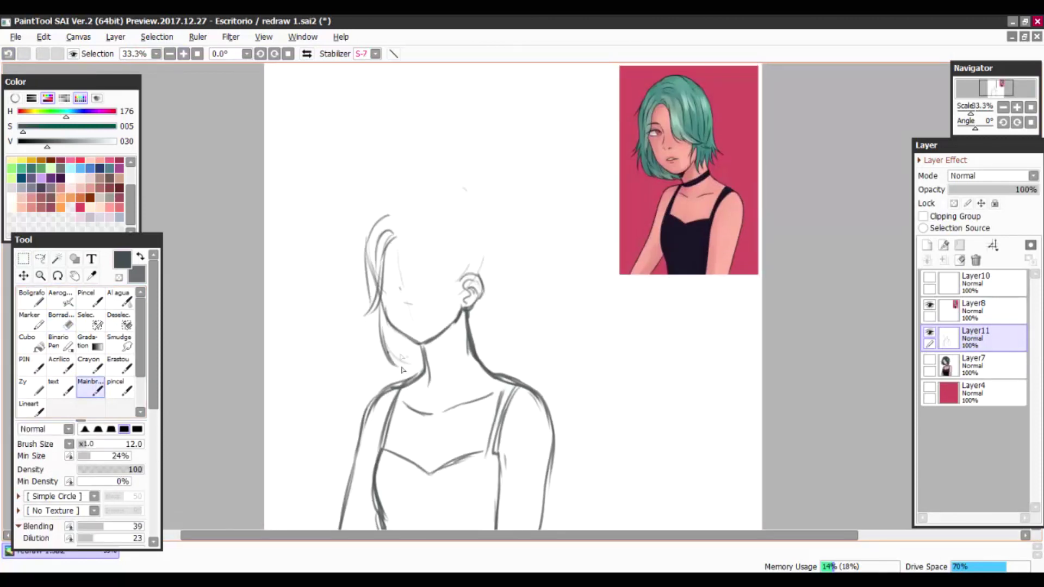
drag(375, 284, 339, 332)
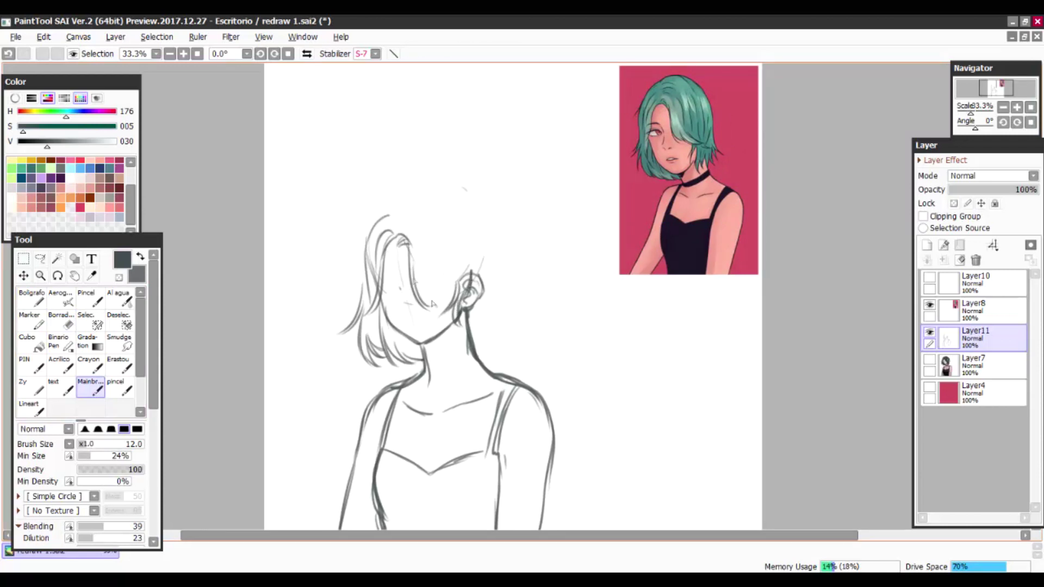
drag(394, 208, 478, 211)
mouse_move(474, 211)
mouse_down()
mouse_move(496, 304)
mouse_move(514, 324)
mouse_up()
drag(493, 299, 479, 344)
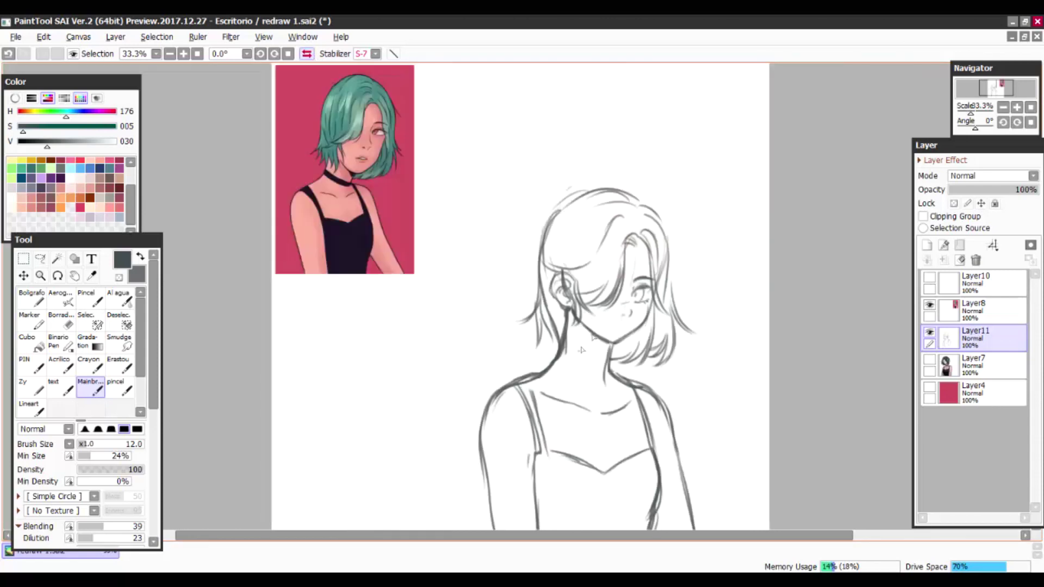
- Sketch the facial features, erase the ear showing through the hair, undo the last stroke, and compare the face mirrored
key(h)
key(h)
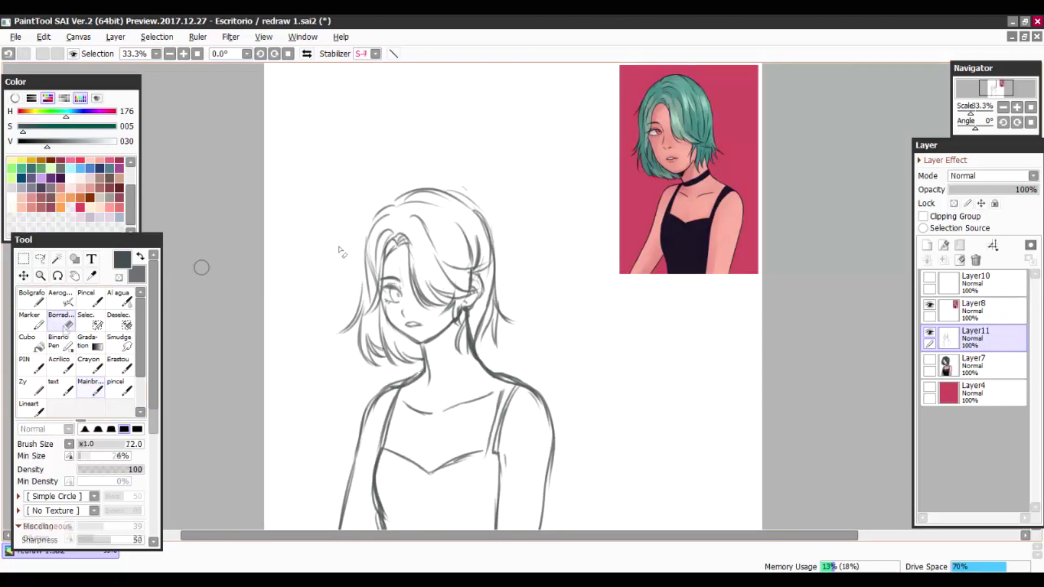
key(h)
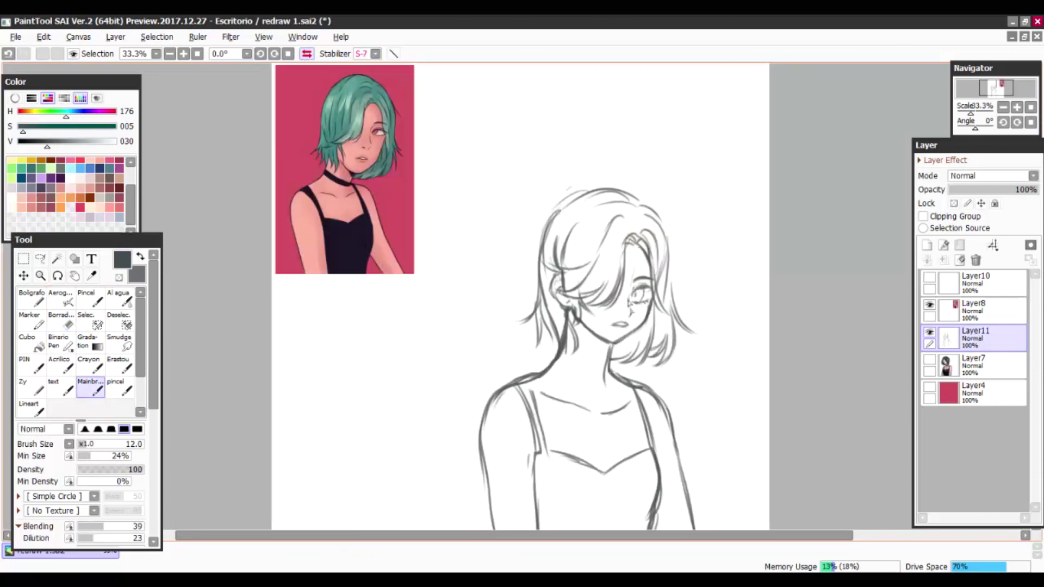
key(h)
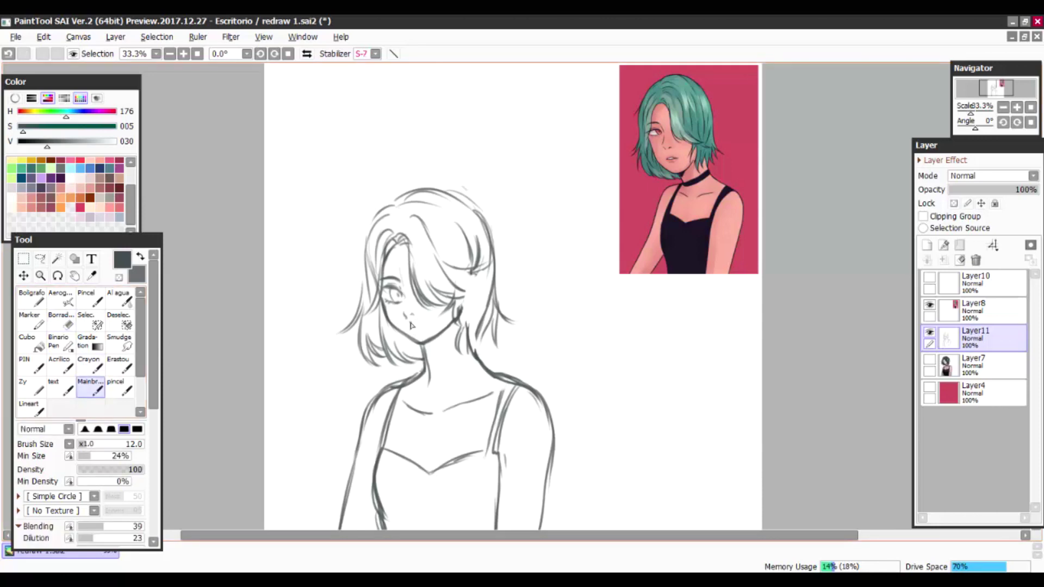
key(ctrl+z)
key(h)
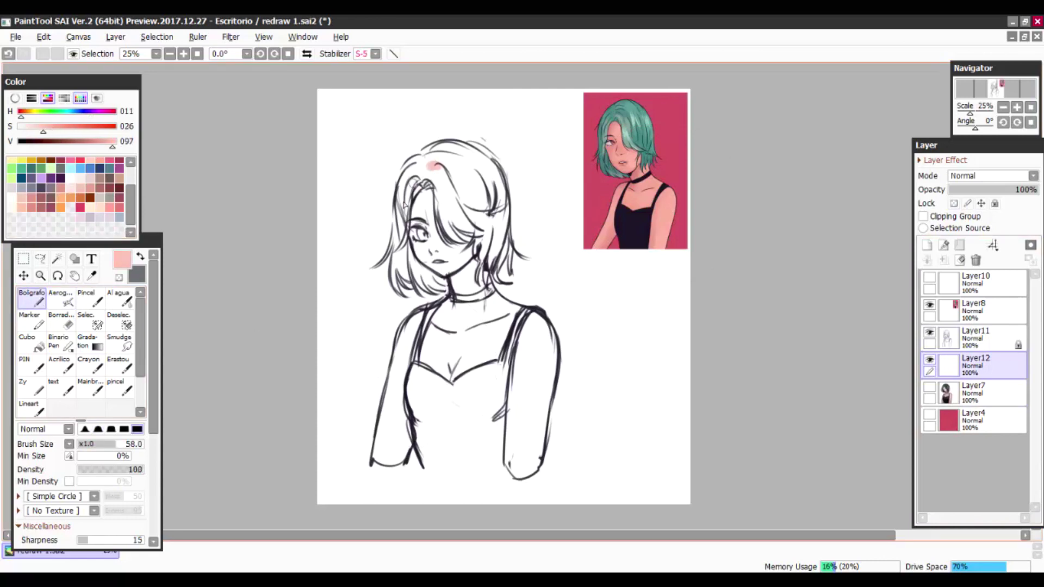
- Outline and fill the whole figure in light pink on Layer12 beneath the line art, and lock the layer's transparency
mouse_move(404, 204)
mouse_down()
mouse_move(385, 256)
mouse_move(456, 307)
mouse_move(381, 462)
mouse_move(541, 473)
mouse_move(547, 321)
mouse_up()
key(h)
mouse_move(527, 275)
mouse_down()
mouse_move(526, 235)
mouse_move(598, 142)
mouse_up()
key(h)
click(27, 340)
click(462, 381)
click(954, 203)
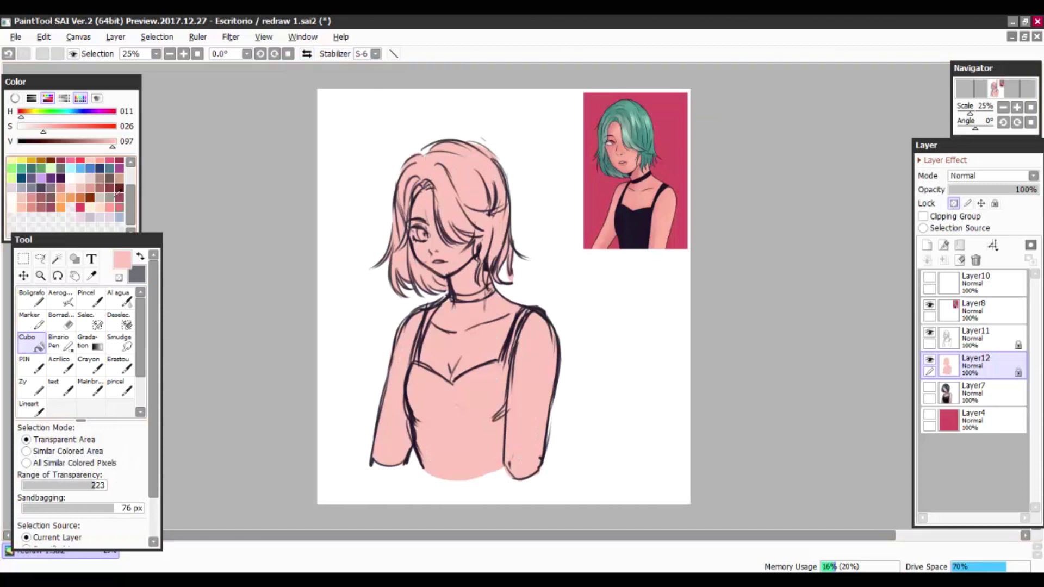
- Paint the hair flat teal over the pink base on Layer12, covering the crown, fringe and side locks
key(n)
drag(407, 203, 389, 291)
drag(396, 242, 445, 293)
mouse_move(414, 182)
mouse_down()
mouse_move(484, 272)
mouse_move(506, 196)
mouse_up()
drag(435, 147, 495, 212)
drag(451, 179, 500, 229)
- Paint the dress and choker dark purple and the visible iris amber on Layer12
alt+click(405, 376)
mouse_move(405, 375)
mouse_down()
mouse_move(457, 468)
mouse_move(523, 327)
mouse_move(469, 386)
mouse_move(498, 467)
mouse_up()
drag(450, 296, 489, 296)
alt+click(419, 234)
drag(416, 231, 427, 239)
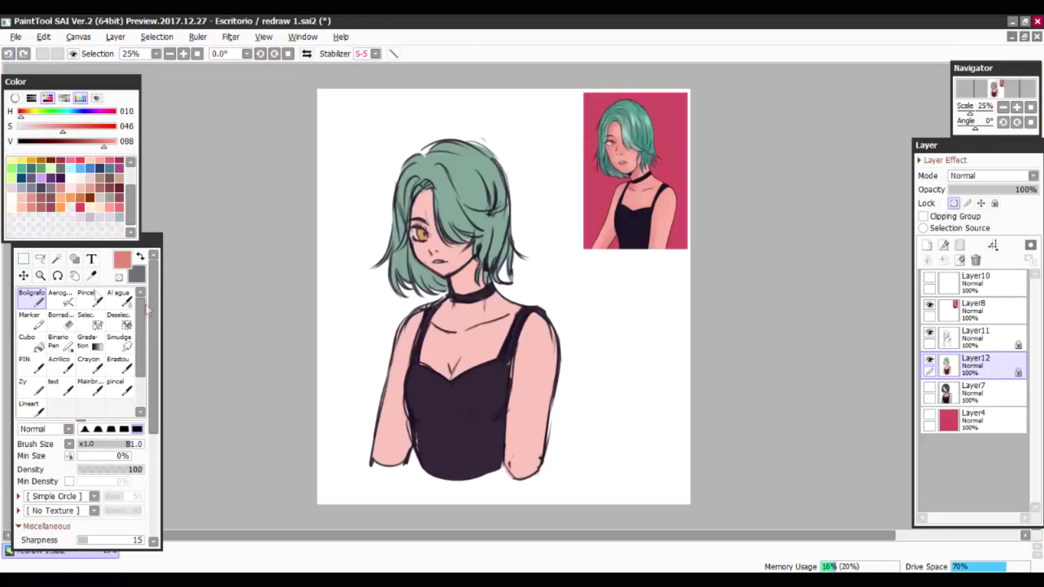
- Show the pink background and shade the cheeks, collarbones, chest and arms in salmon with the Mainbr brush, raising its size to 80
key(b)
key(v)
alt+click(430, 242)
alt+click(422, 250)
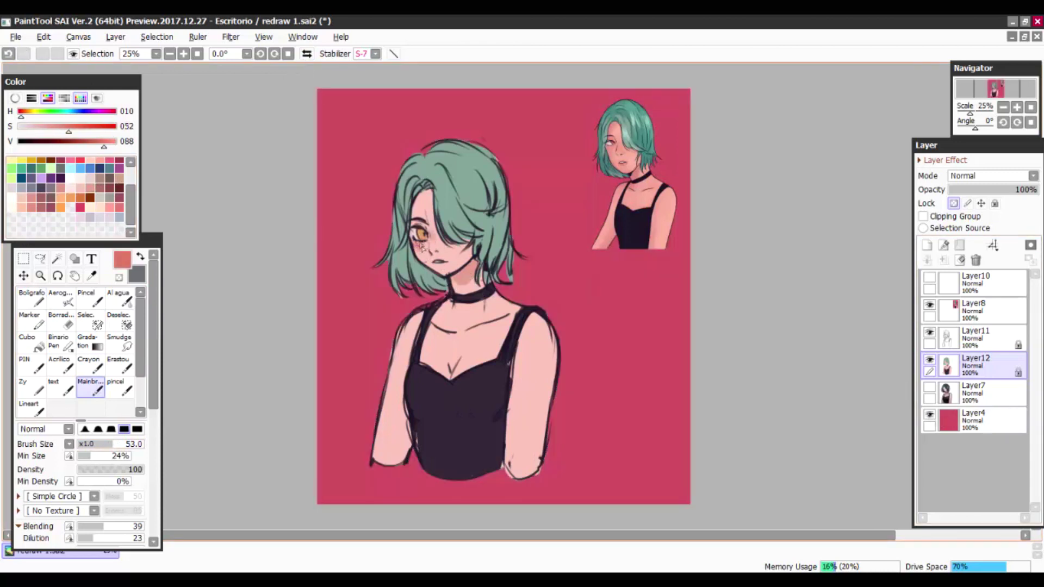
key(bracketright)
key(bracketright)
key(bracketright)
drag(462, 315, 511, 329)
drag(508, 375, 522, 473)
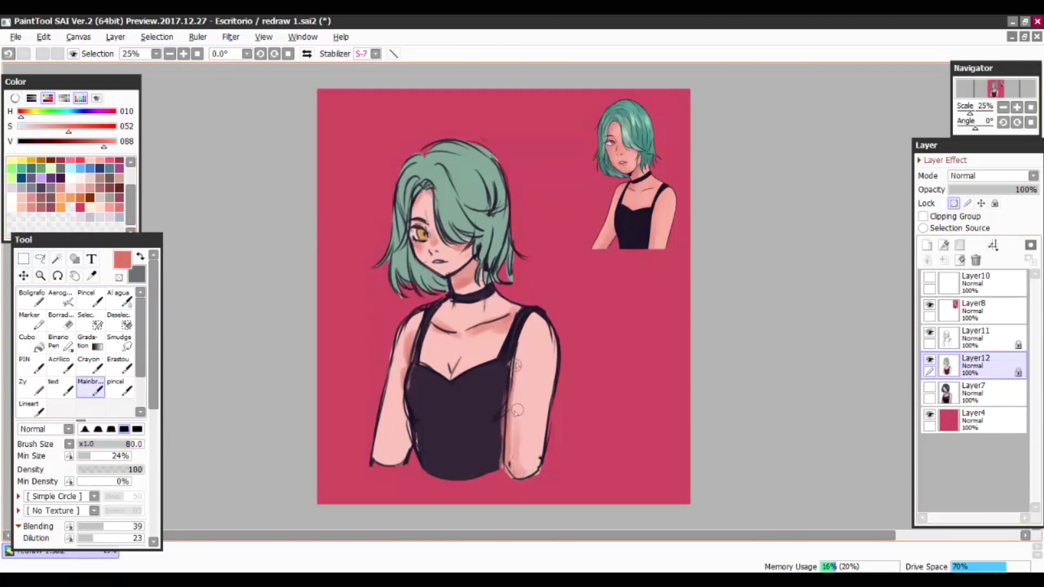
drag(462, 343, 451, 375)
- Add muted grey-pink shadows to the shoulder, neck and chest, and blend pale pink highlights into the skin at brush size 37
scroll(71, 196, up, 3)
click(100, 173)
drag(410, 345, 405, 316)
drag(517, 310, 481, 288)
drag(423, 199, 433, 216)
alt+click(425, 242)
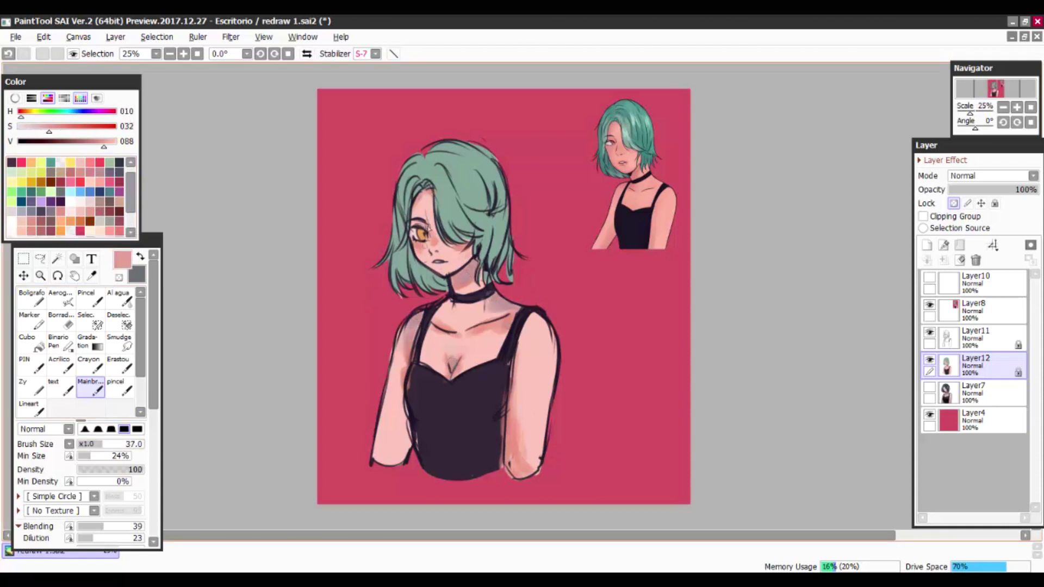
click(149, 309)
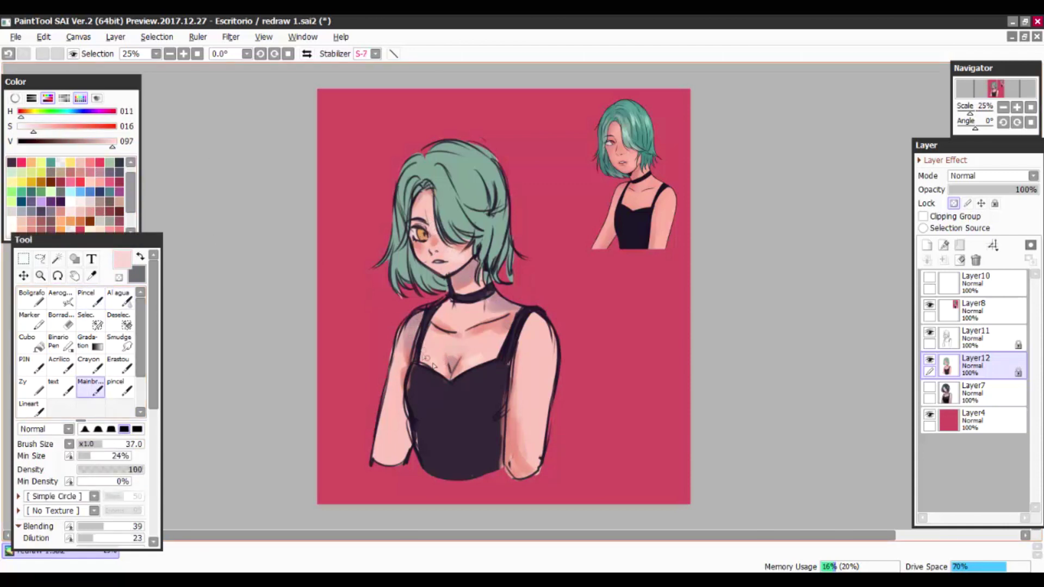
drag(544, 341, 554, 365)
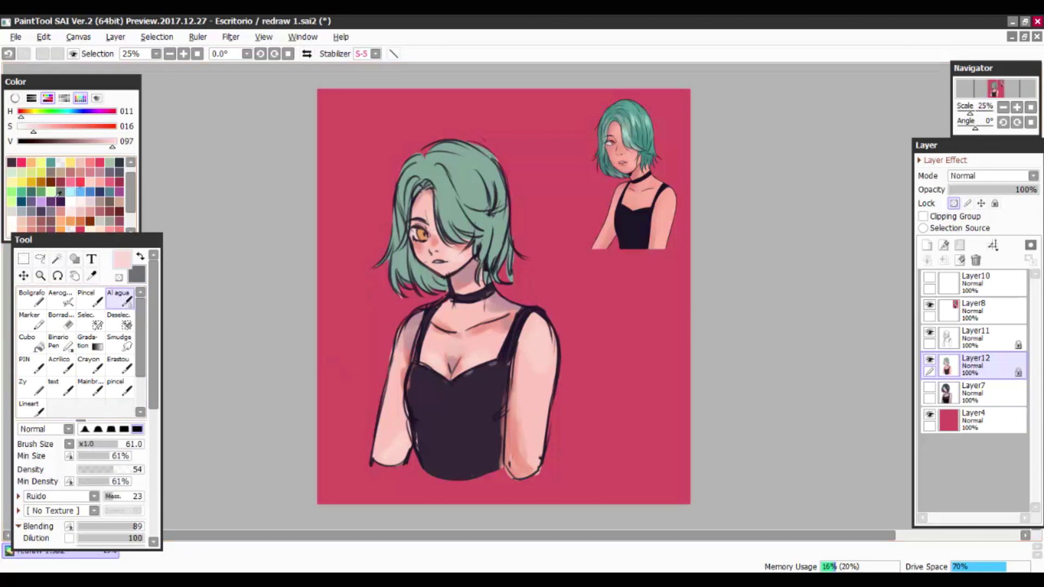
- Re-ink the arm outlines in black on Layer11 with the Lineart brush at size 20, check them mirrored, and save
click(28, 408)
drag(405, 321, 384, 402)
drag(543, 321, 522, 478)
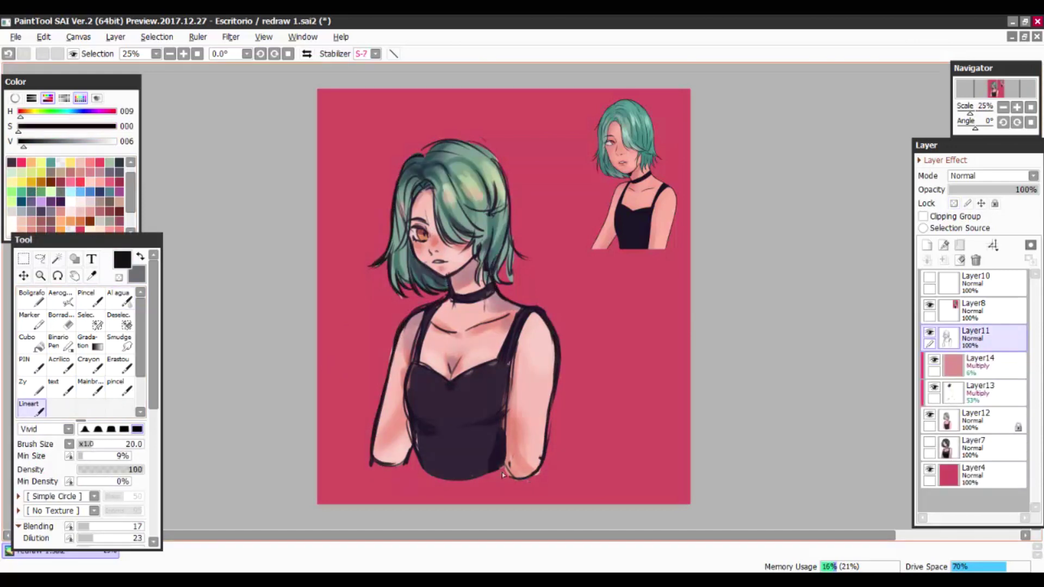
key(h)
key(h)
key(ctrl+s)
- Lock Layer11's transparency and airbrush colour over its lines, tinting the collarbones and lower face red
click(954, 204)
click(60, 298)
drag(467, 326, 481, 338)
drag(405, 267, 495, 272)
- Clip an Overlay layer at 42% opacity to Layer12 and airbrush pale yellow and pink light over the hair and skin at size 280
click(979, 389)
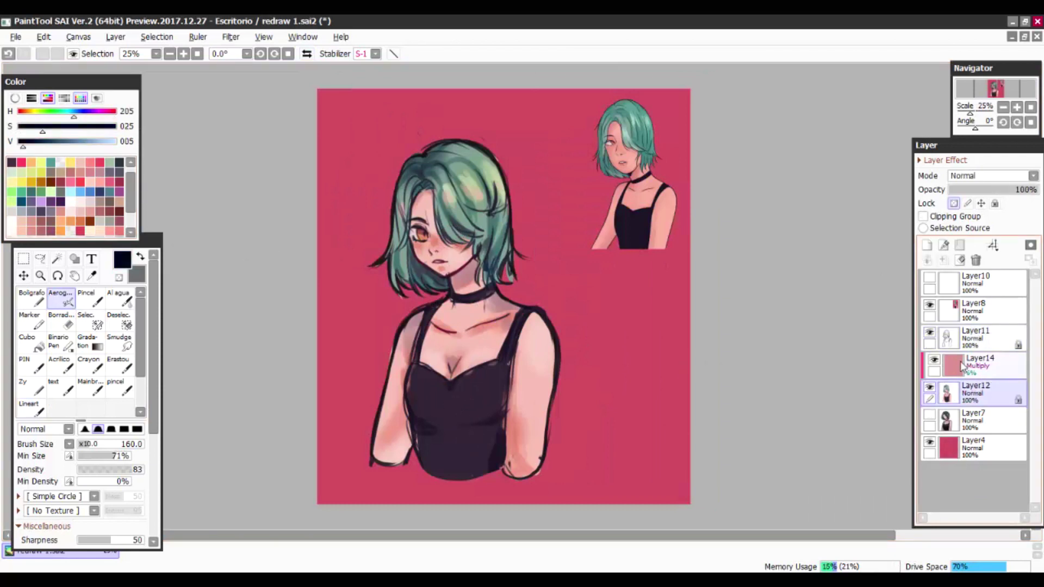
click(990, 176)
drag(1022, 189, 986, 190)
click(923, 216)
click(80, 182)
drag(457, 174, 489, 223)
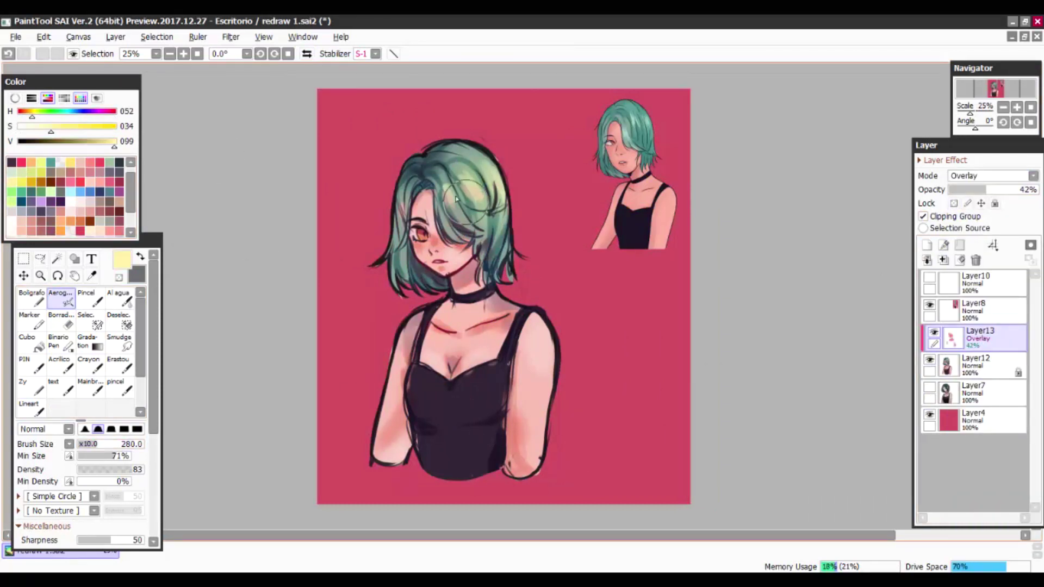
key(h)
mouse_move(538, 370)
mouse_down()
mouse_move(560, 413)
mouse_move(577, 391)
mouse_up()
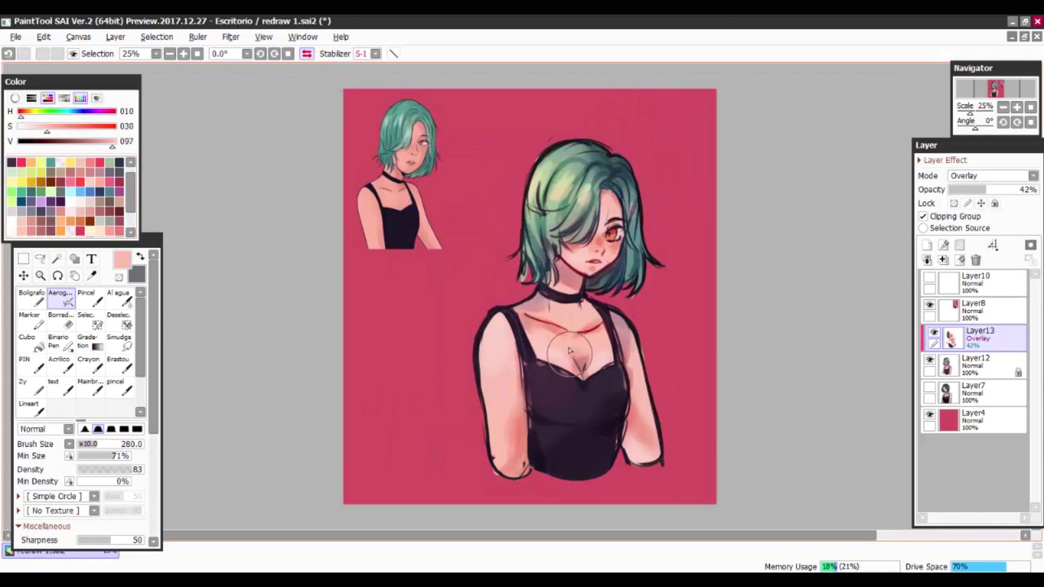
- Add a clipped Screen layer at 42% opacity above the Overlay layer, and merge both down into Layer12
click(927, 245)
click(989, 175)
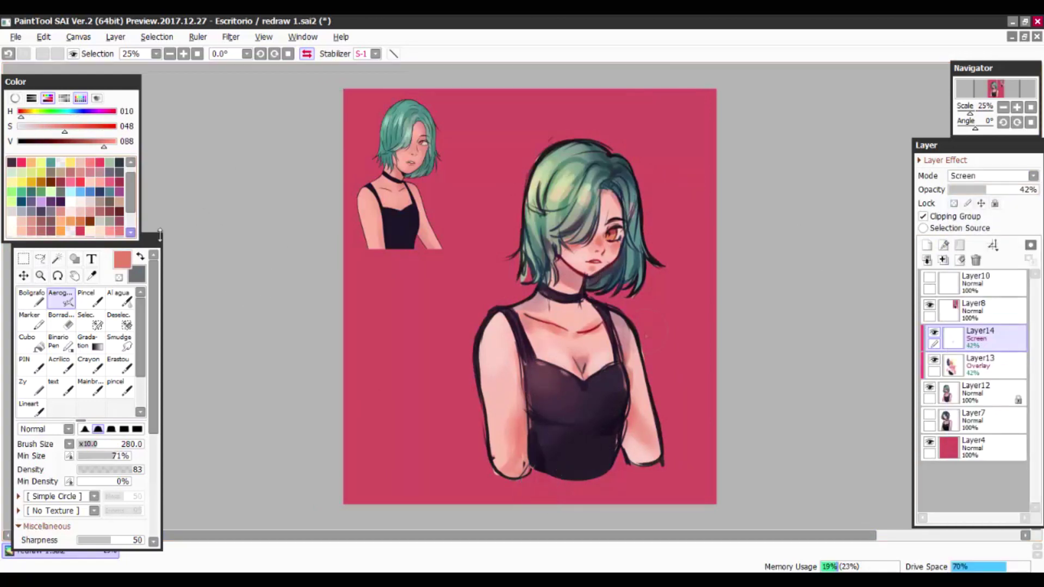
key(ctrl+e)
key(ctrl+e)
- Paint over the rough lines in the hair, choker and dress straps on Layer12 with the Pincel brush at size 22, working mirrored
click(86, 297)
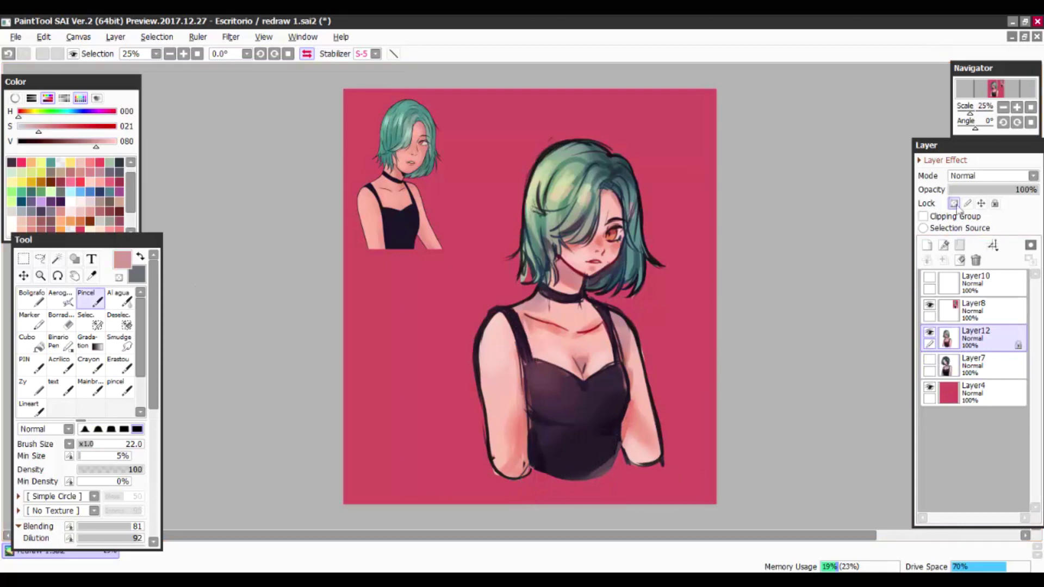
key(h)
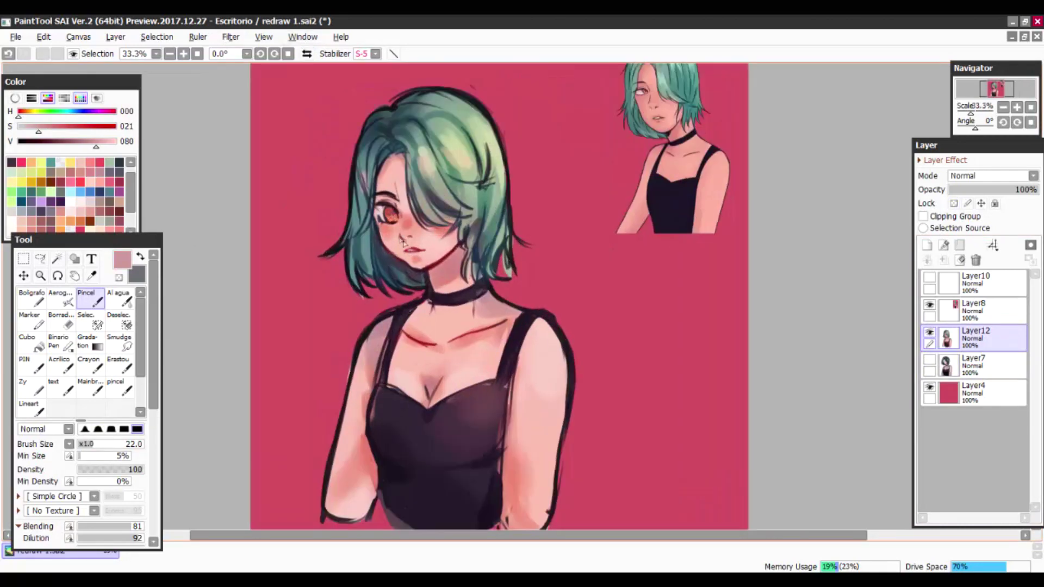
click(307, 53)
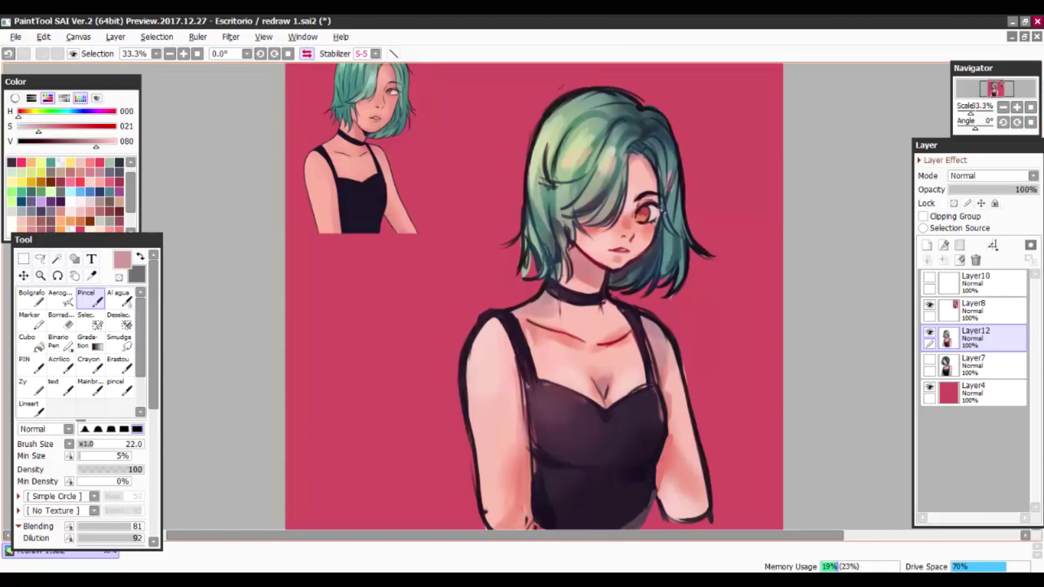
mouse_move(546, 169)
mouse_down()
mouse_move(560, 147)
mouse_move(562, 185)
mouse_move(550, 134)
mouse_up()
mouse_move(524, 239)
mouse_down()
mouse_move(530, 279)
mouse_move(641, 305)
mouse_move(669, 432)
mouse_up()
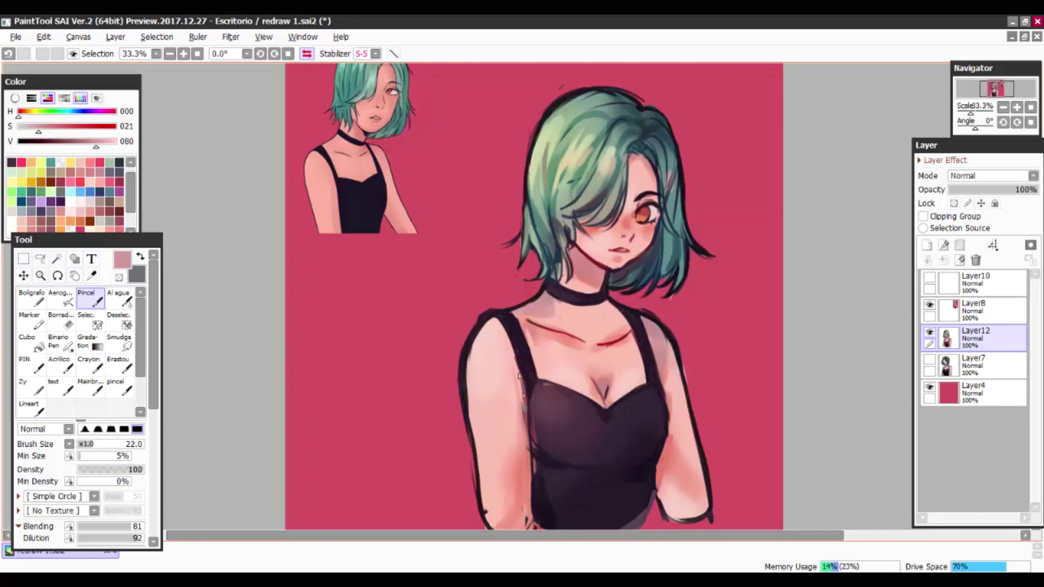
- Soften the collarbone lines and clean up the dress neckline at brush size 22, comparing both mirrored and normal views
key(h)
drag(450, 341, 504, 322)
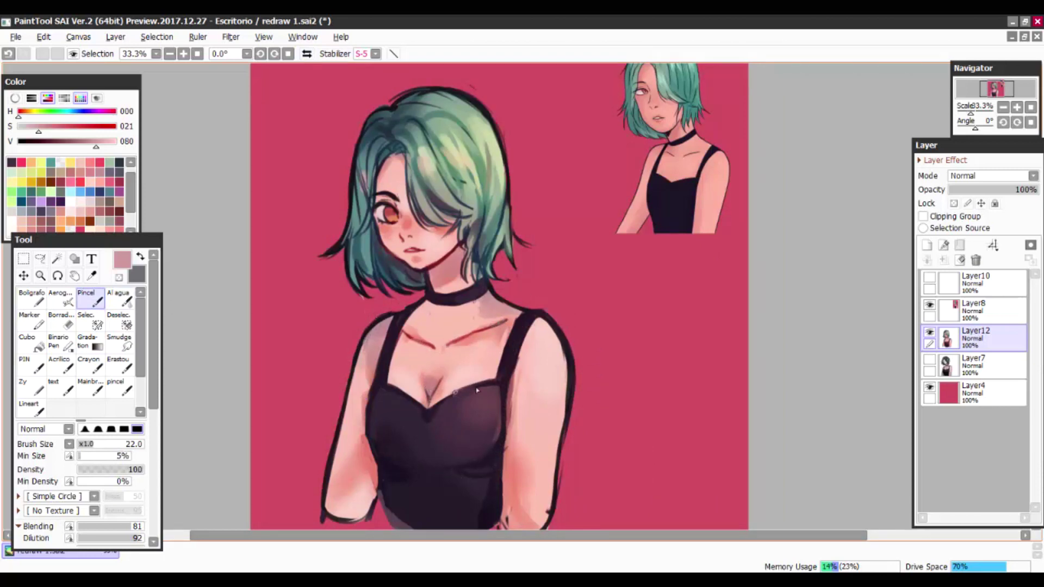
key(h)
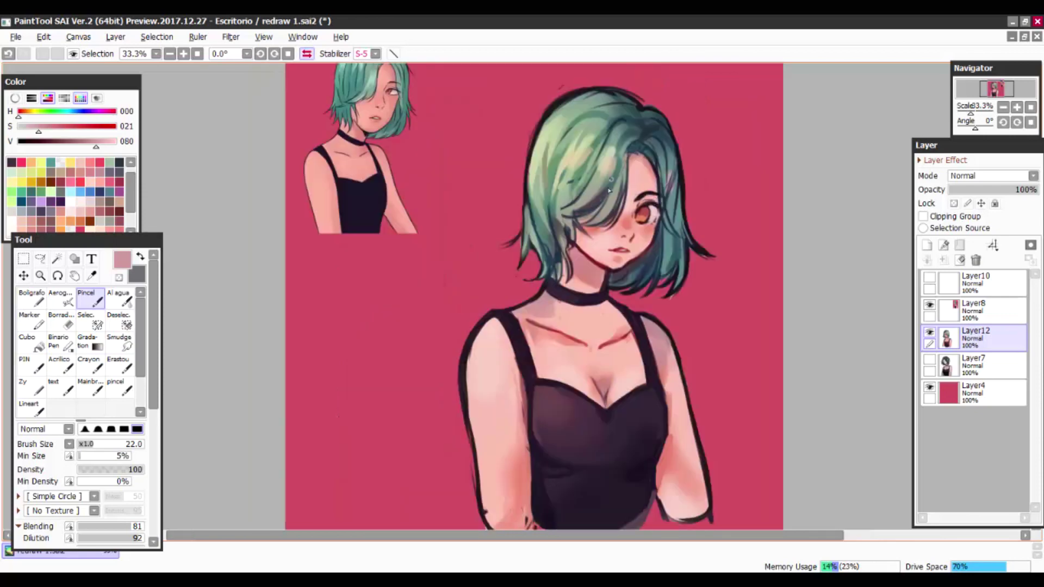
key(h)
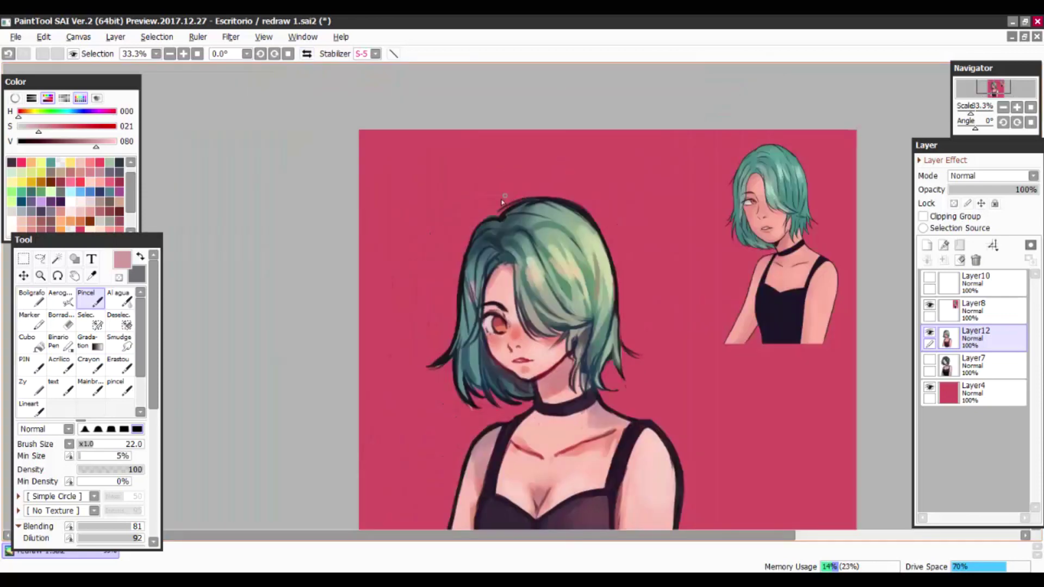
- Repaint the outline and strands of the hair on the face side, trimming the flicked tip and smoothing the crown
drag(434, 366, 460, 330)
drag(463, 267, 468, 332)
drag(471, 239, 506, 215)
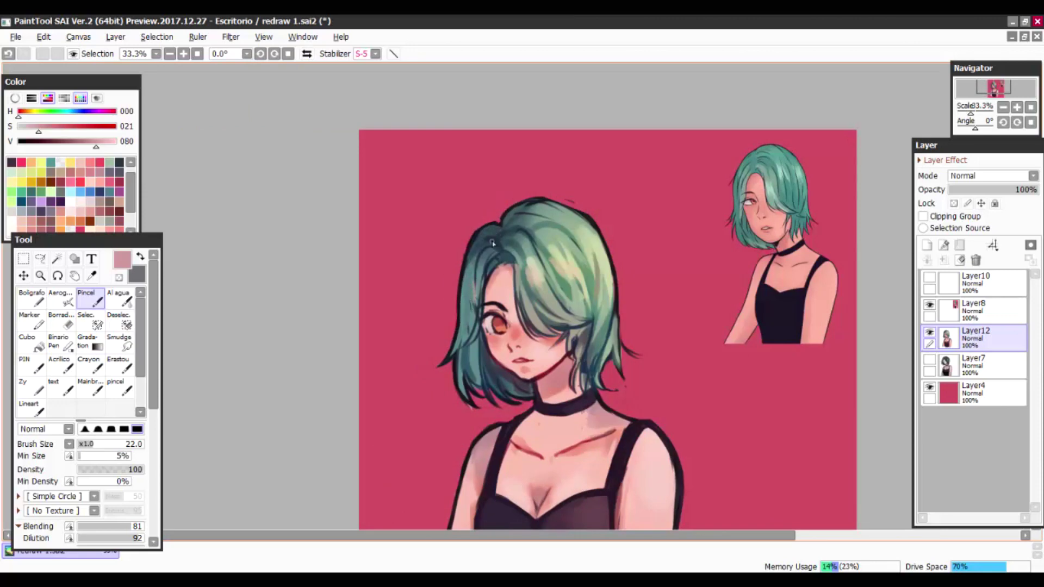
drag(475, 292, 466, 331)
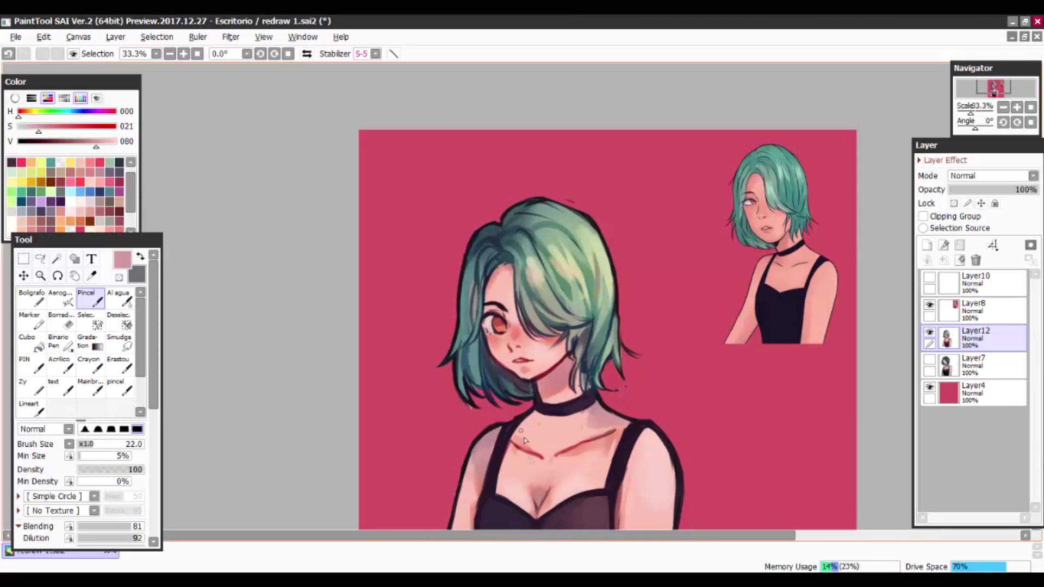
- Reduce the Pincel brush to size 10 and paint fine hair strands beside the neck, checking them mirrored
key(h)
key(bracketleft)
key(bracketleft)
key(bracketleft)
drag(530, 311, 533, 341)
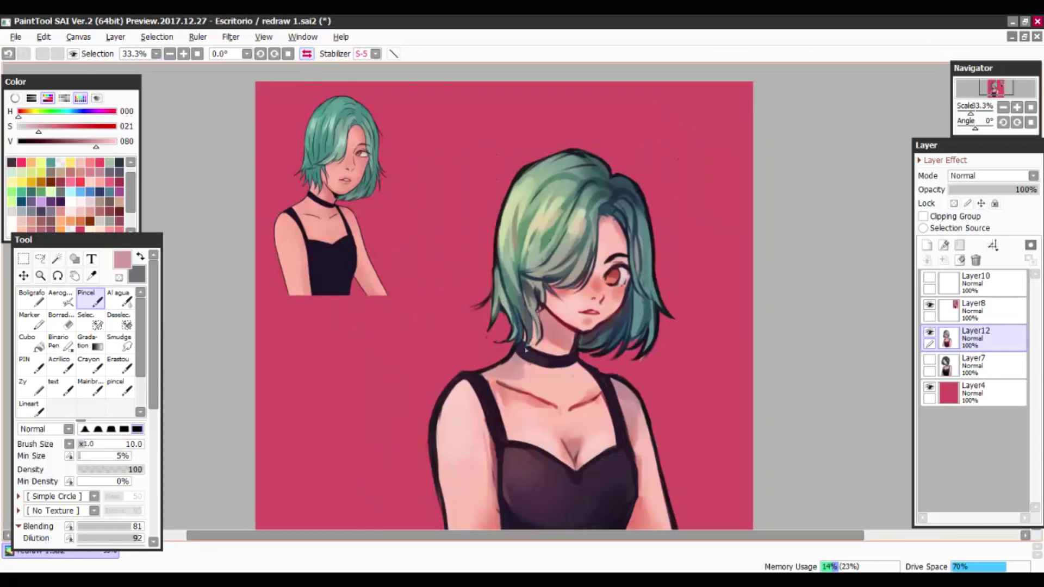
key(h)
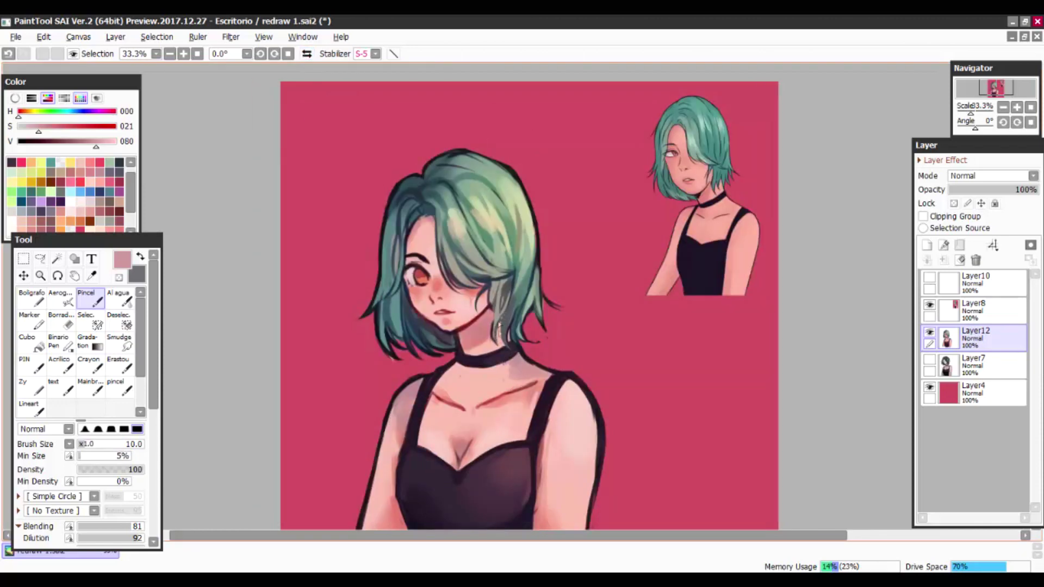
- Reshape the crown's outline with the Pincel brush at size 38 and refine the hair ends at size 18, checking them mirrored
click(95, 444)
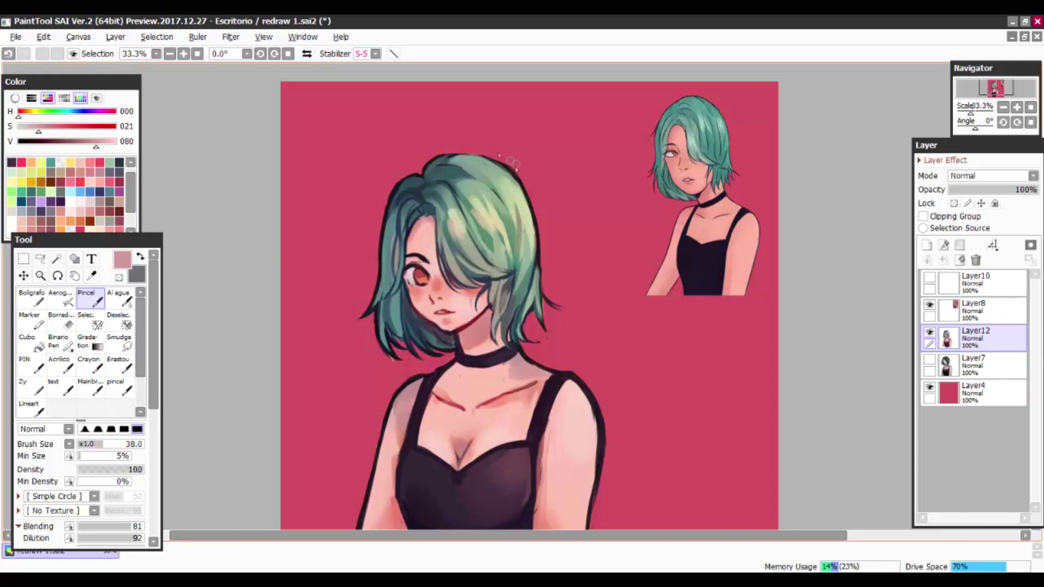
key(h)
click(88, 444)
key(Delete)
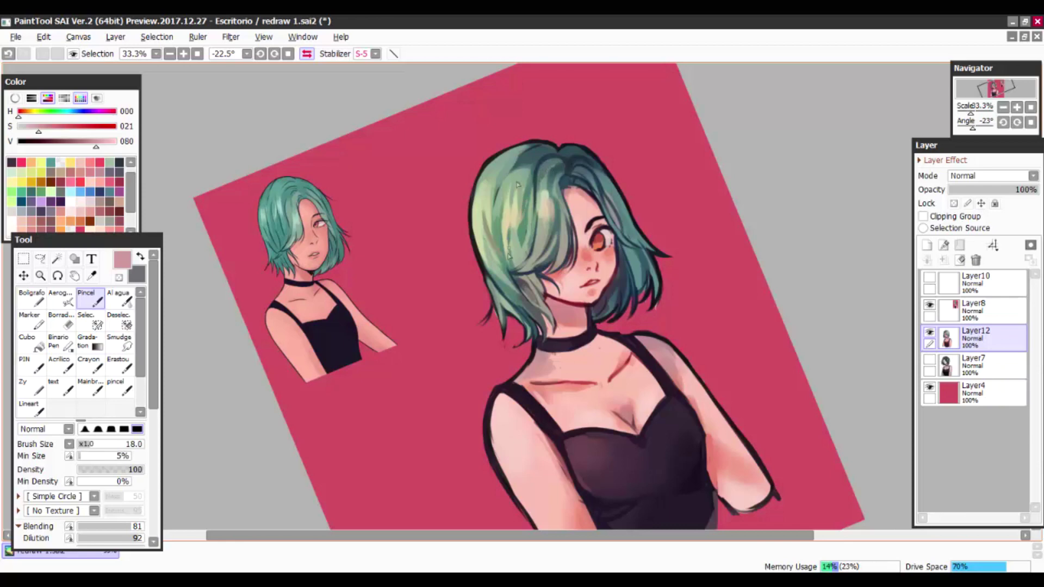
key(h)
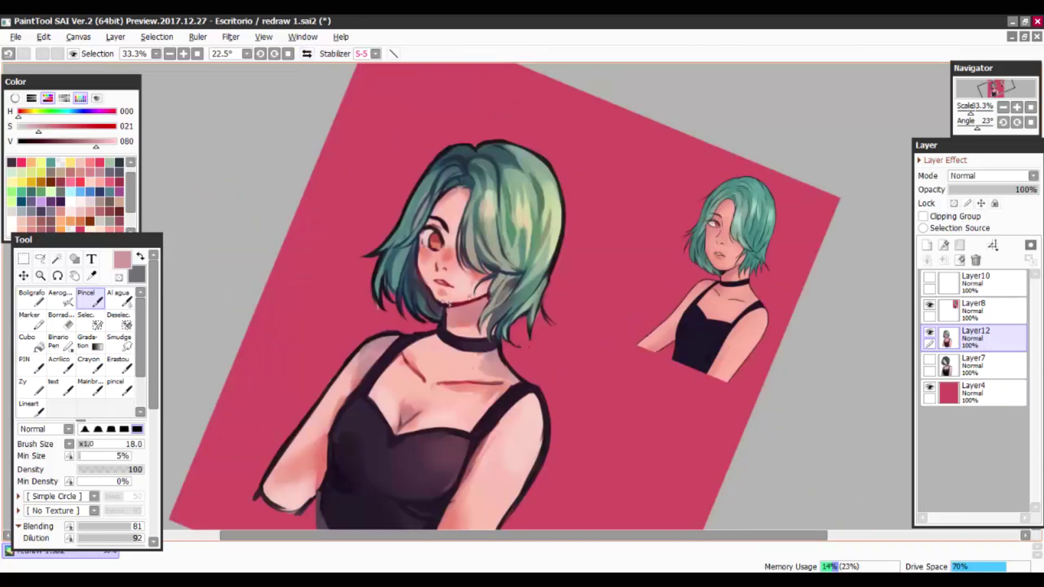
- Redraw the eye's lower lash line in near-black on a new layer with the Lineart brush at size 11, checking it mirrored
key(Delete)
alt+click(533, 252)
key(l)
scroll(560, 356, up, 1)
key(ctrl+shift+n)
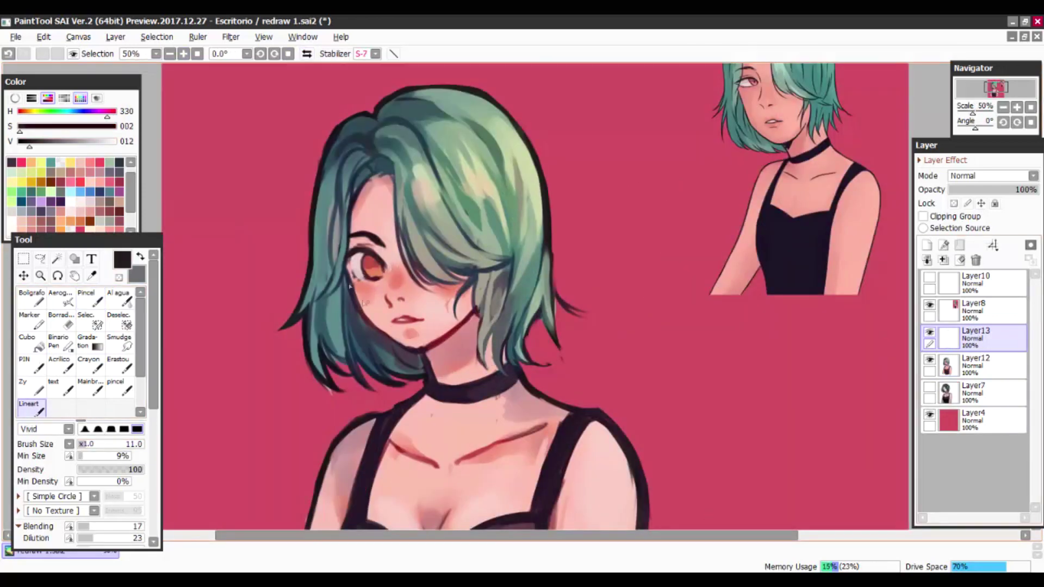
key(b)
key(ctrl+z)
key(h)
key(l)
key(h)
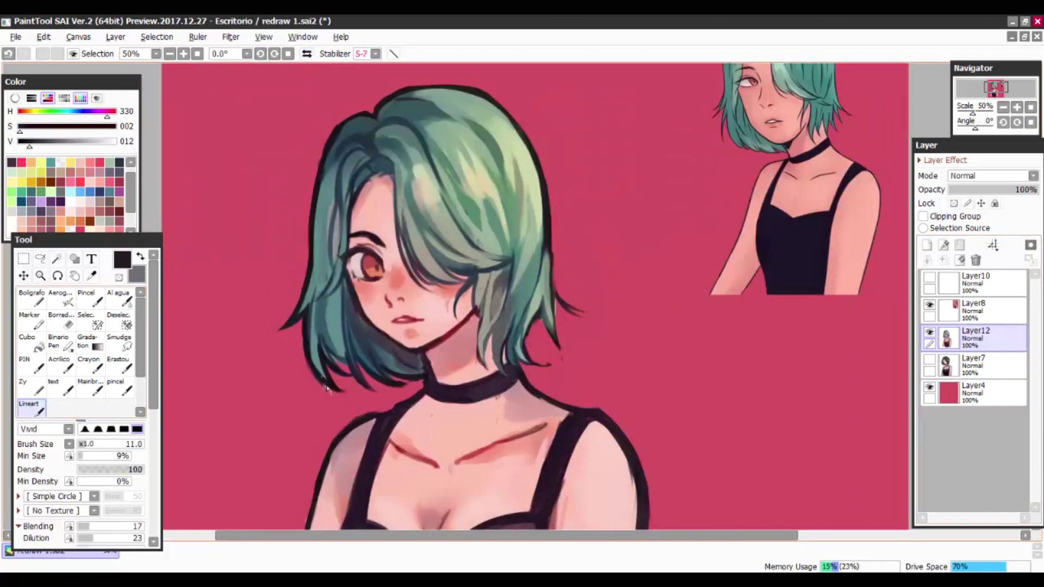
- Clean up the eye and eyebrow with the PIN brush at size 15 and soften the cheek with Al agua at size 61
key(b)
key(n)
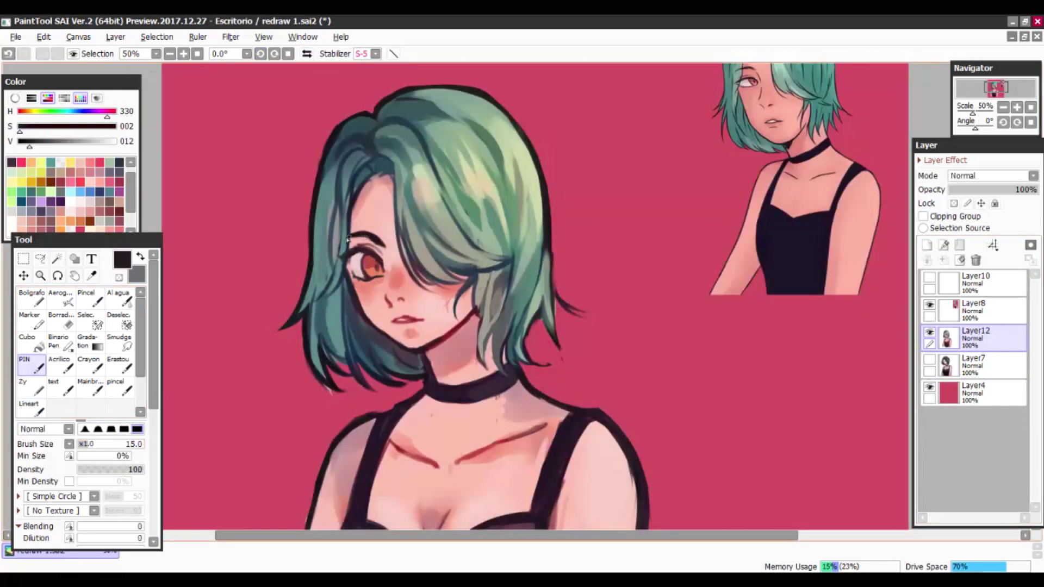
key(b)
key(h)
key(l)
key(b)
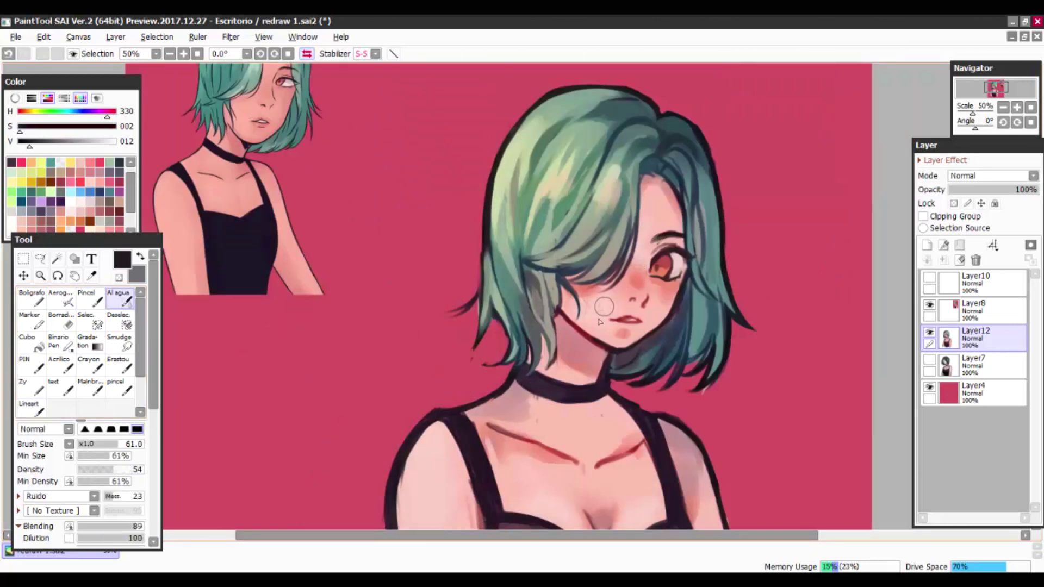
key(h)
- Paint a near-white gap between parted lips with the PIN and Pincel brushes, and tint the lips salmon with the Mainbrush at size 23
key(e)
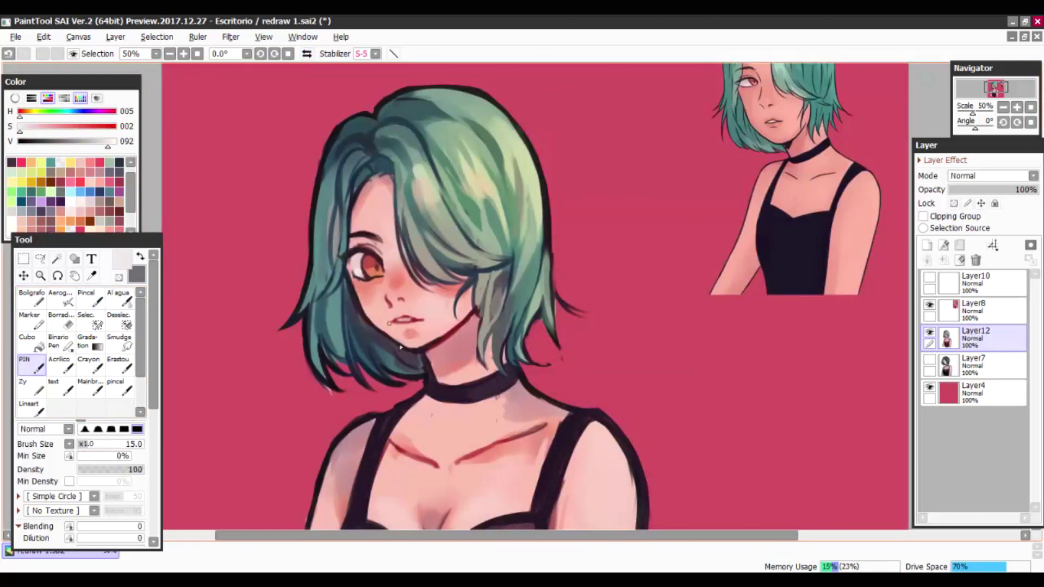
key(b)
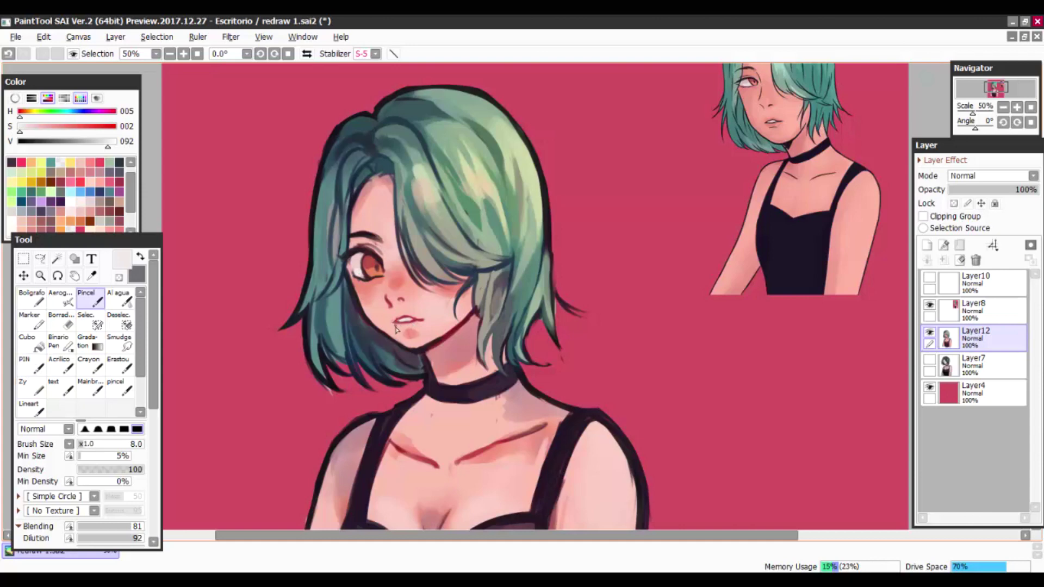
key(h)
drag(399, 325, 621, 257)
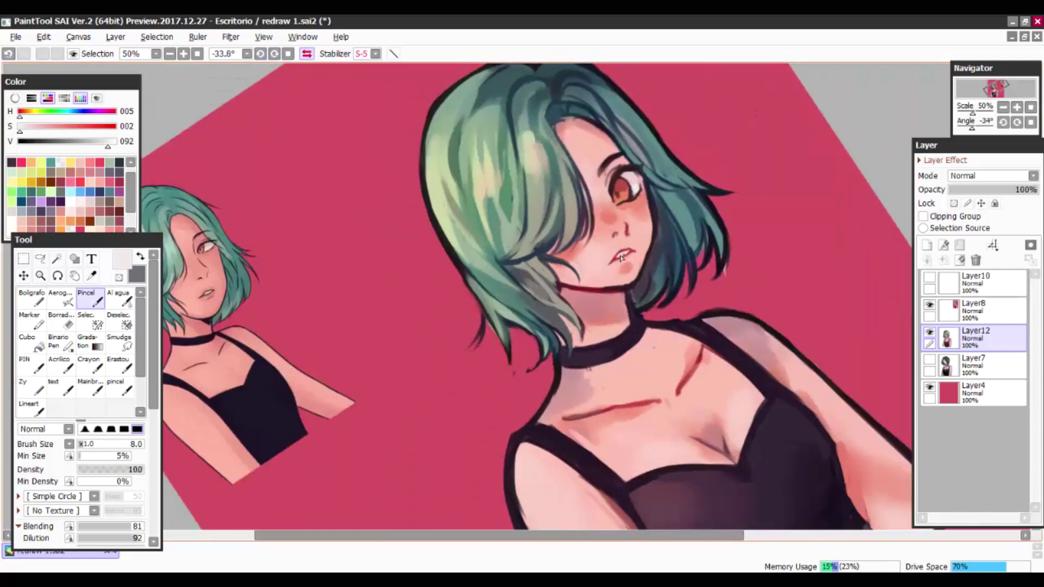
key(n)
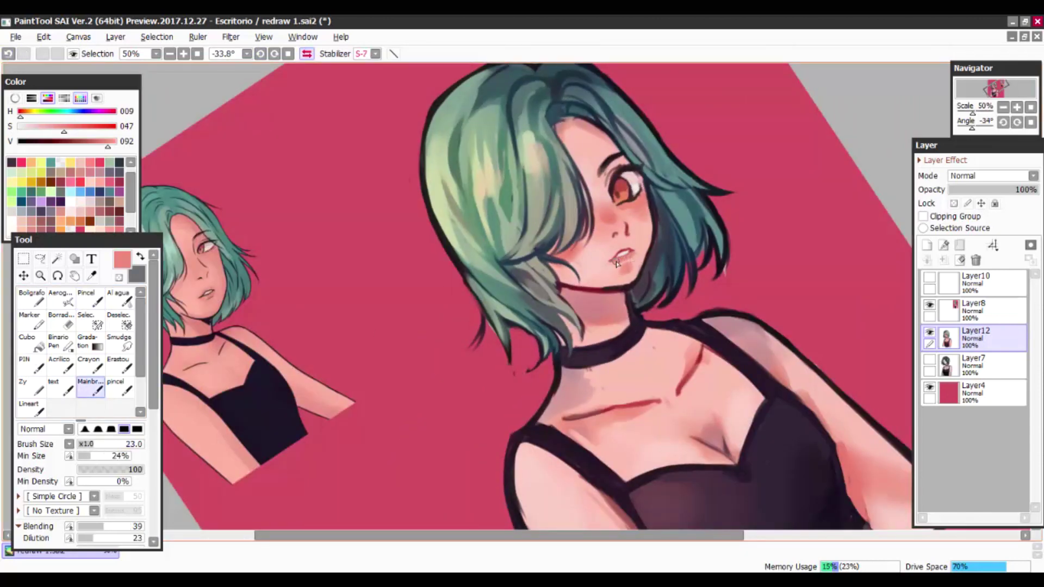
- Blend the skin around the lips with the Al agua brush at size 24, comparing mirrored and normal views
key(h)
key(Delete)
alt+click(399, 320)
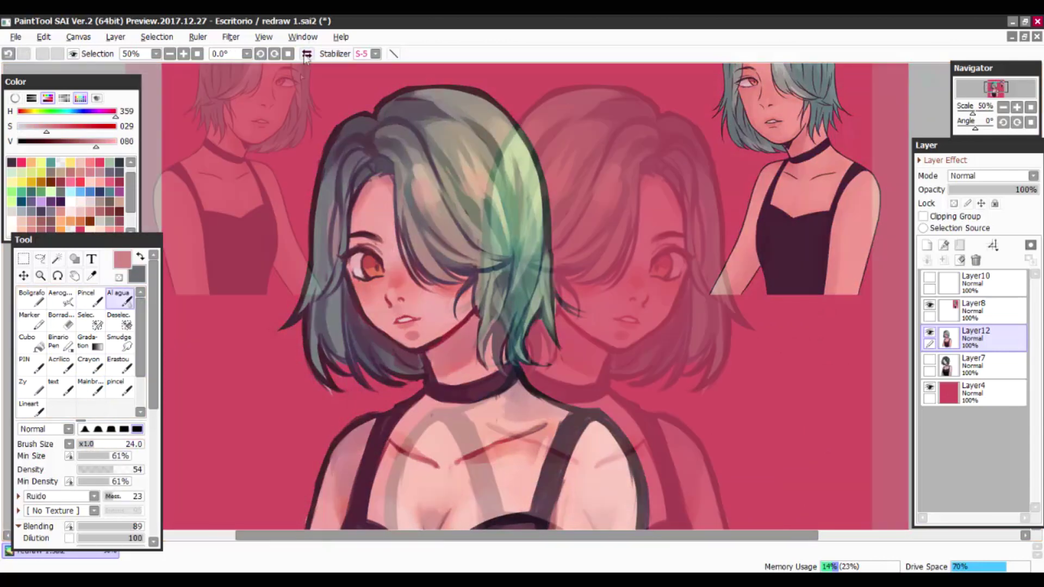
key(h)
key(b)
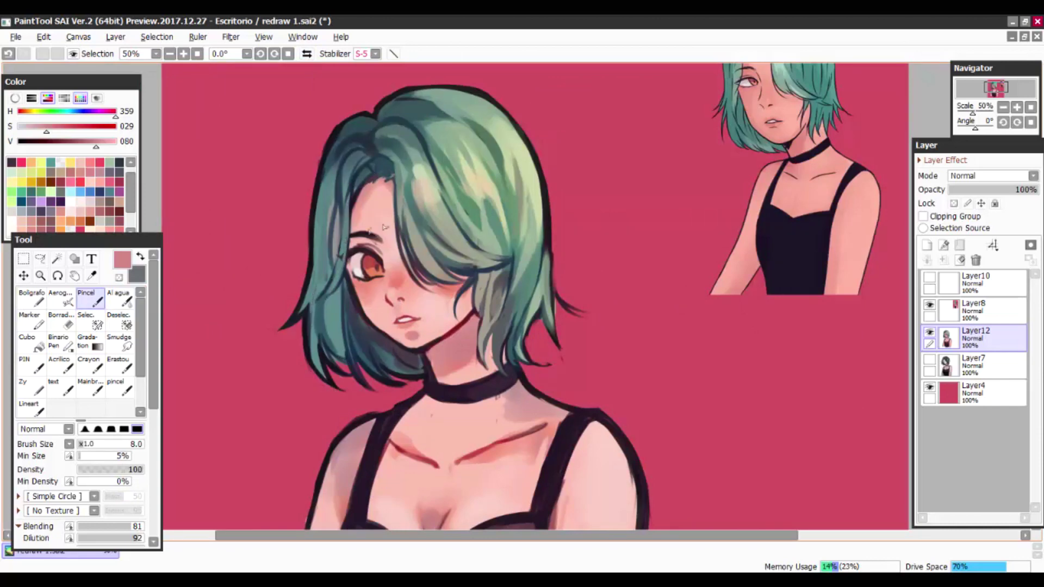
- Refine the hair's outline at the crown and side with the Pincel brush at size 18 in the mirrored view
scroll(332, 295, down, 1)
key(h)
drag(587, 135, 667, 145)
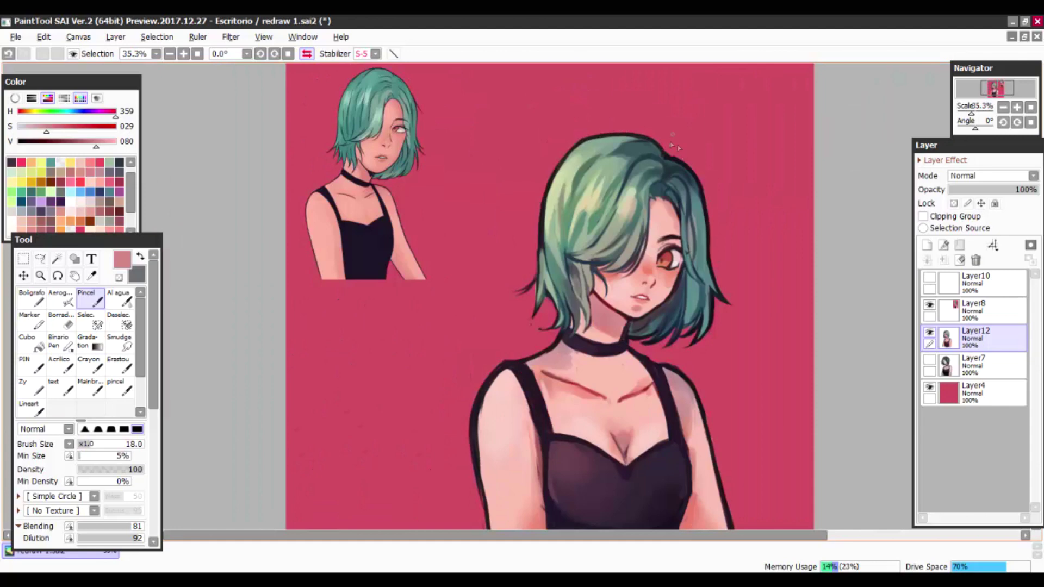
drag(573, 273, 576, 299)
- Repaint the collarbones, cleavage and dress straps with thinner lines and added strap details, using the Pincel brush at size 18
scroll(559, 216, up, 1)
drag(625, 380, 626, 174)
drag(618, 266, 618, 190)
drag(590, 402, 609, 255)
mouse_move(604, 353)
mouse_down()
mouse_move(691, 399)
mouse_move(685, 391)
mouse_up()
drag(585, 405, 590, 353)
click(118, 296)
key(h)
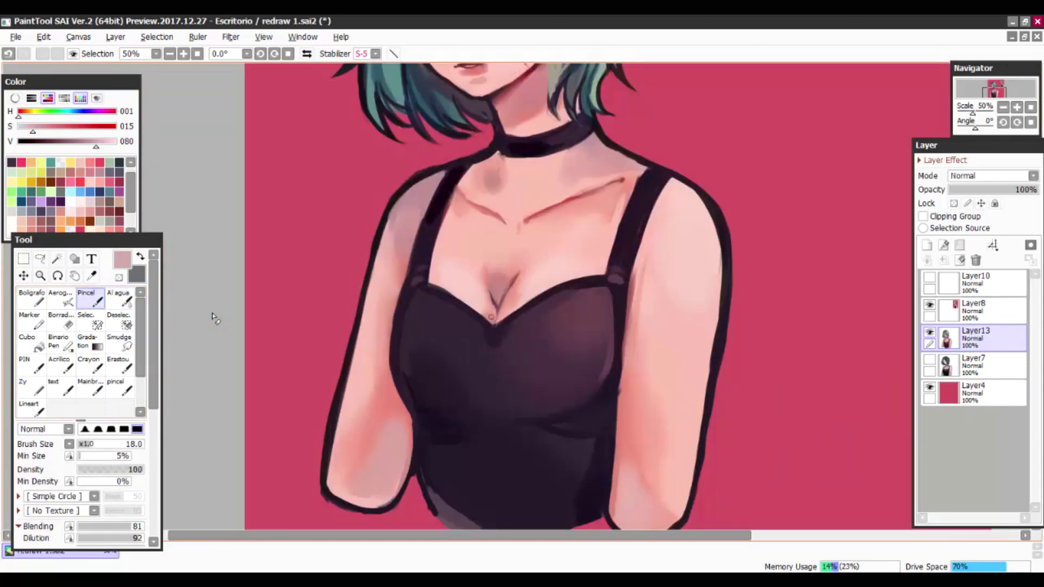
- Blend the cleavage and upper chest shading with the Al agua brush at size 65
drag(519, 161, 488, 252)
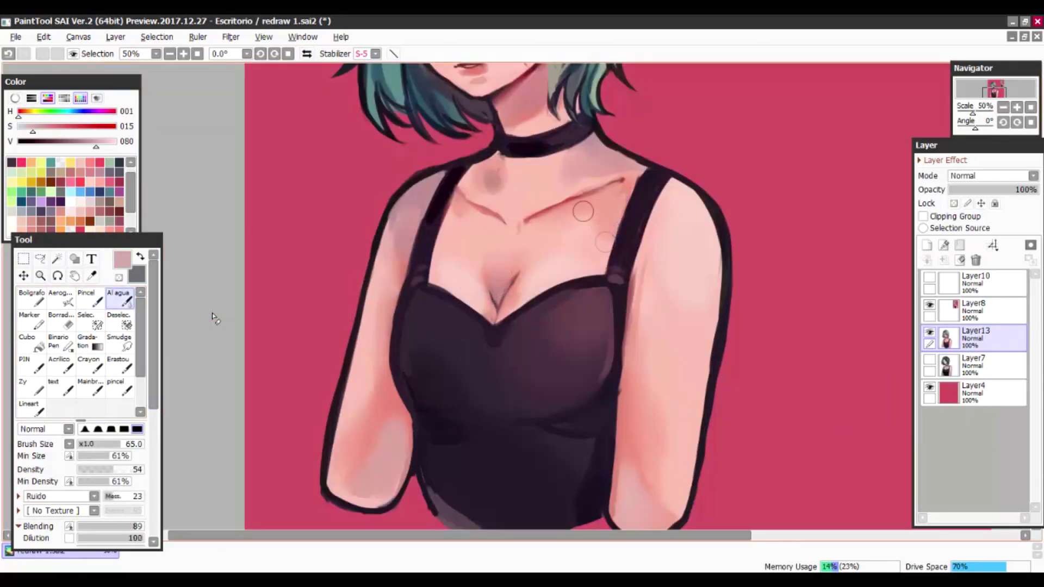
scroll(615, 281, down, 2)
key(b)
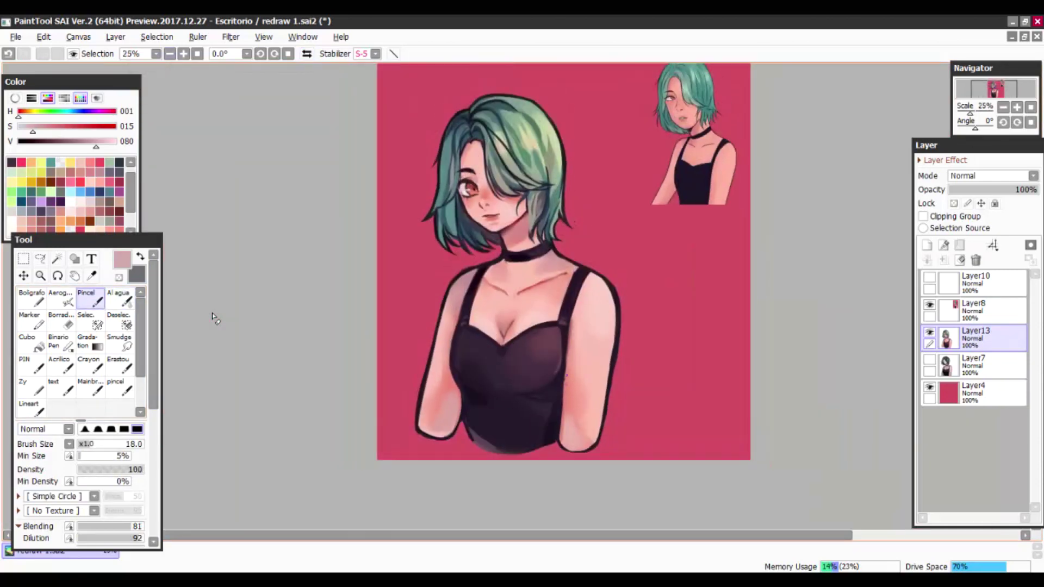
scroll(212, 318, up, 1)
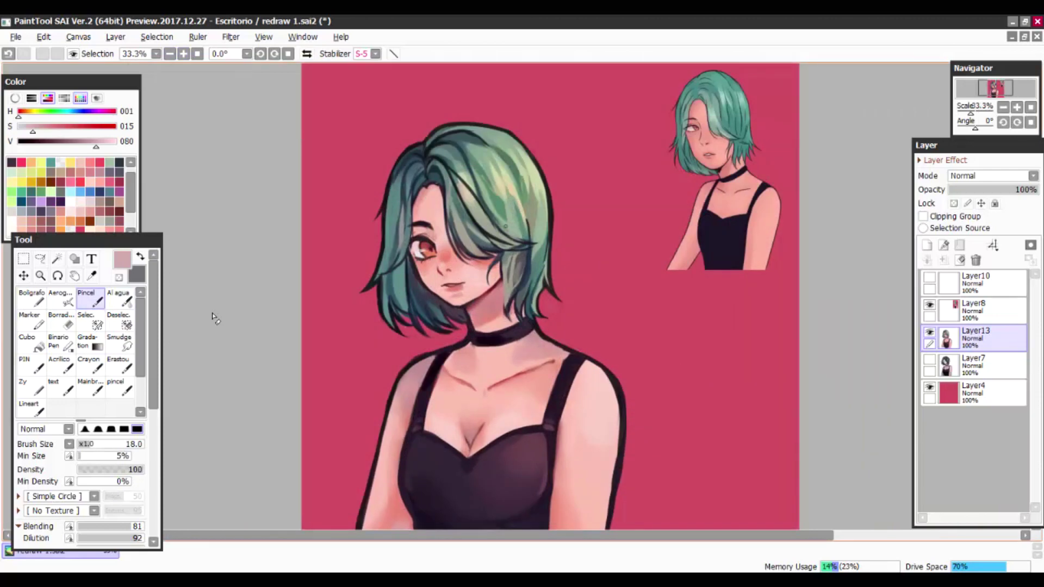
- Reduce the Pincel brush to size 11 and refine the fine strands of the fringe, comparing mirrored and normal views
key(h)
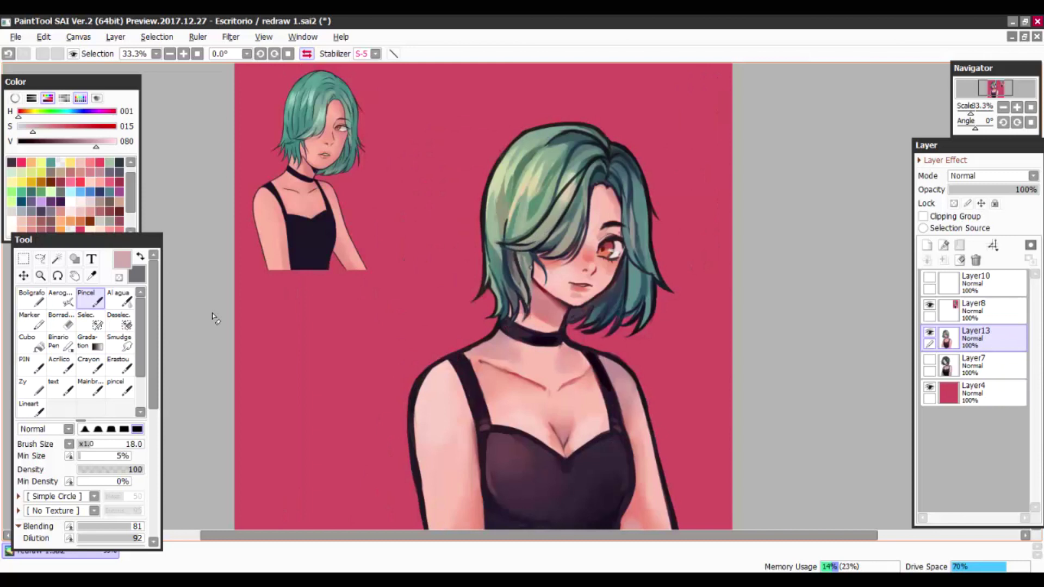
key(h)
key(bracketleft)
key(bracketleft)
key(bracketleft)
key(bracketleft)
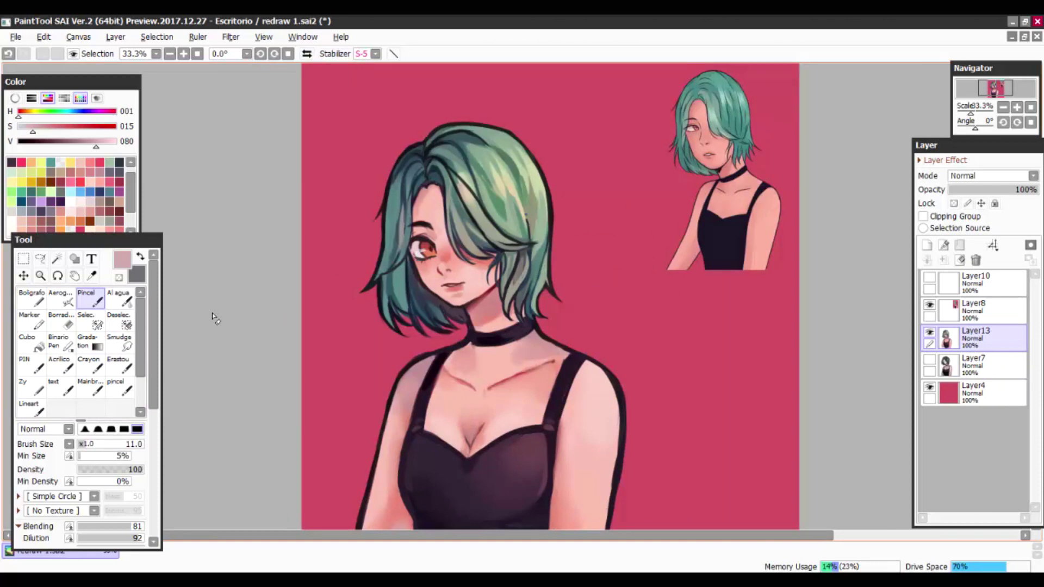
- Enlarge the Pincel brush to size 37 and repaint the hair beside the face, checking it mirrored
key(bracketright)
key(bracketright)
key(bracketright)
key(bracketright)
key(bracketright)
key(bracketright)
key(h)
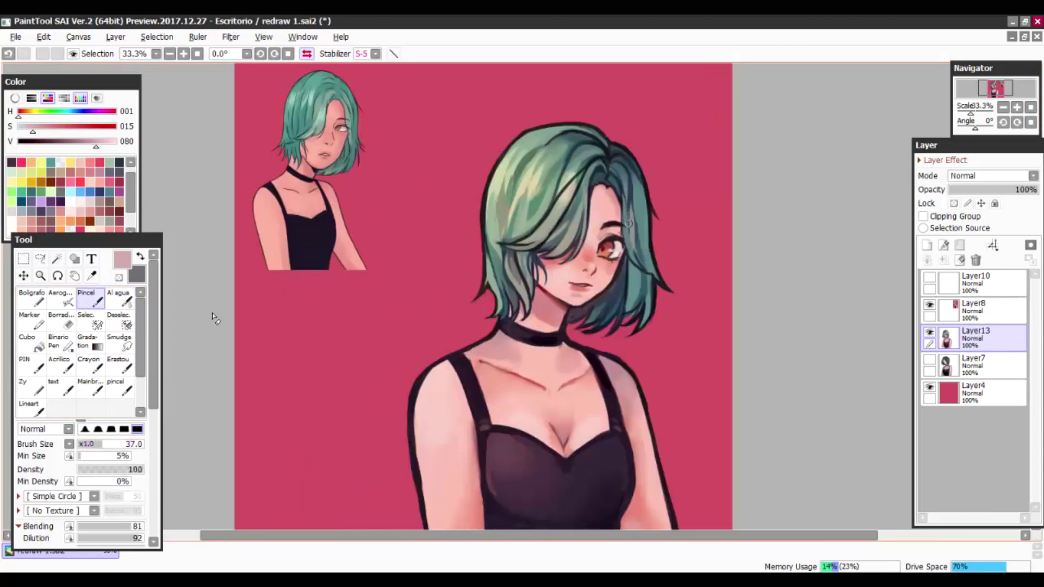
- Add a clipped layer at 44% opacity above the figure and set its blending mode to Darken
key(minus)
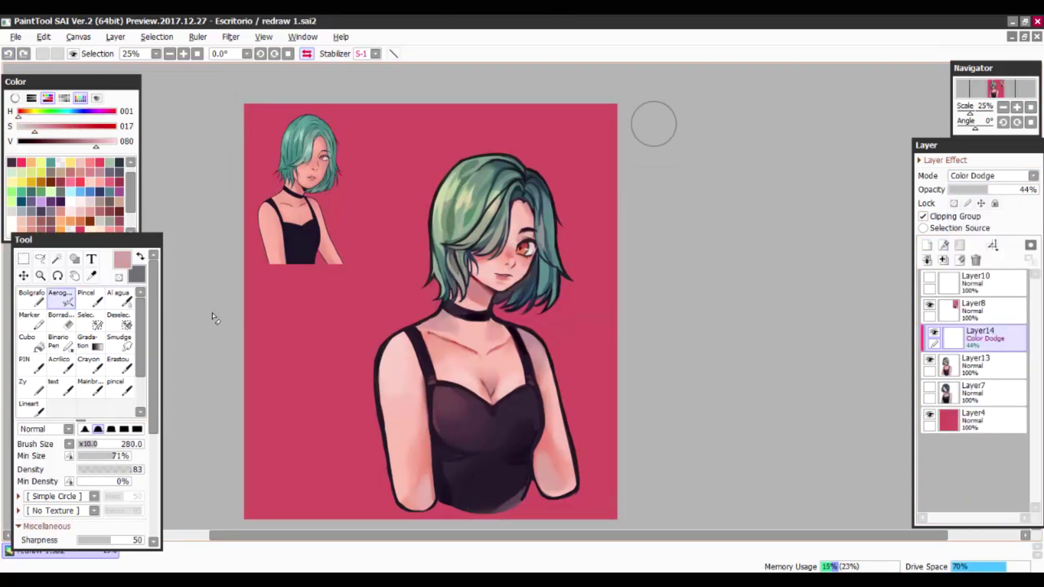
click(989, 176)
click(973, 348)
click(990, 176)
click(973, 327)
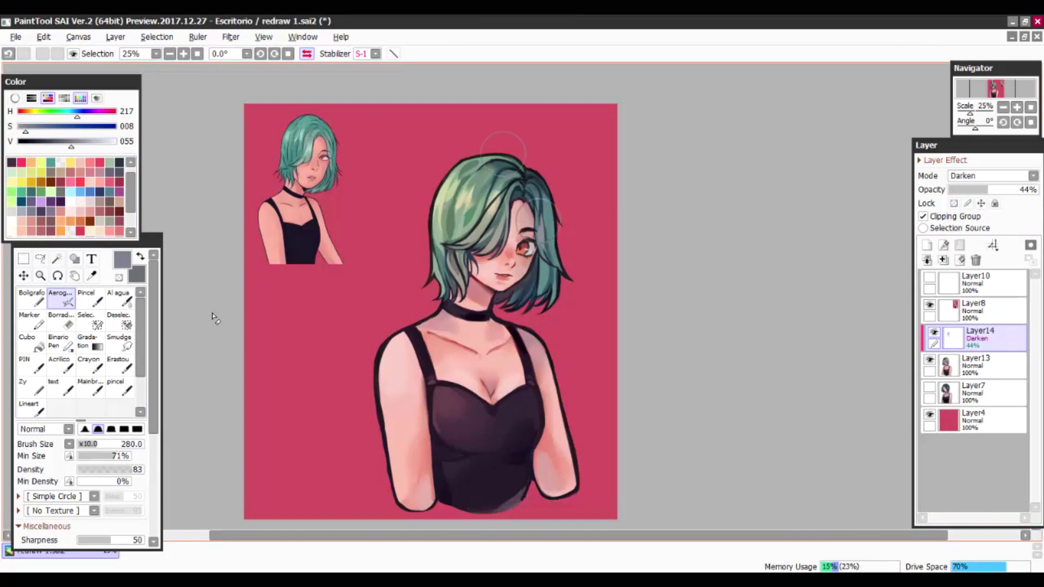
- Airbrush cool grey shadows at size 280 over the shaded side of the hair, face and arm
key(h)
drag(473, 462, 495, 364)
alt+click(595, 326)
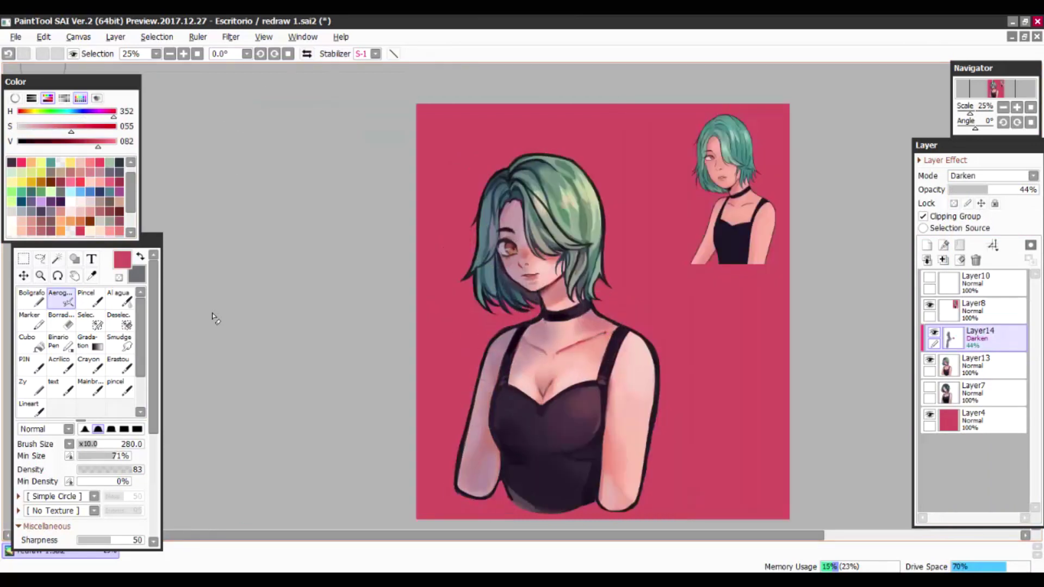
drag(595, 326, 496, 340)
- Erase excess shadow around the face at eraser size 72 and sample a muted purple for the shading, checking it mirrored
key(e)
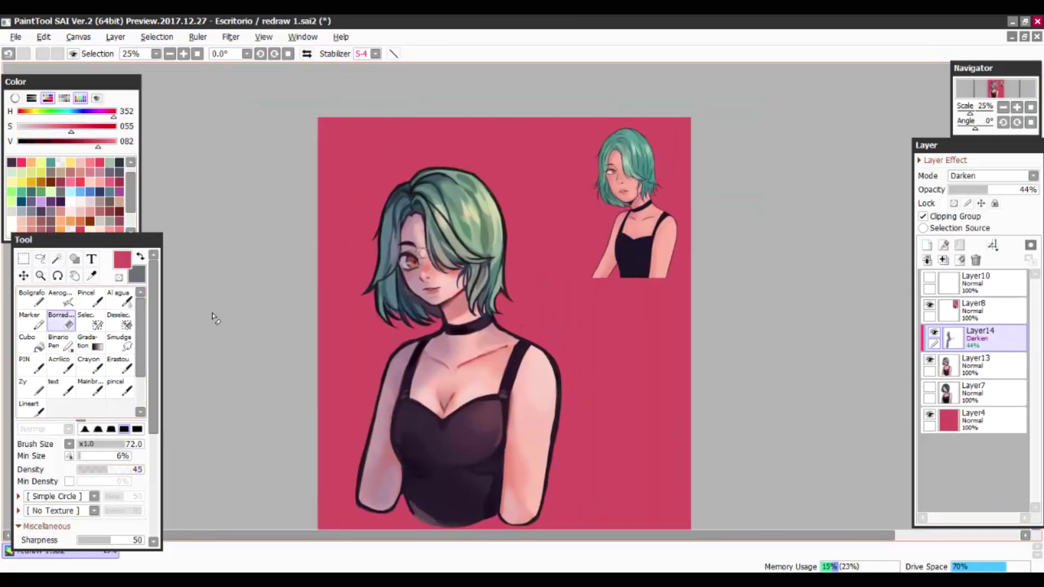
key(b)
alt+click(438, 288)
key(bracketleft)
key(bracketleft)
key(bracketleft)
key(h)
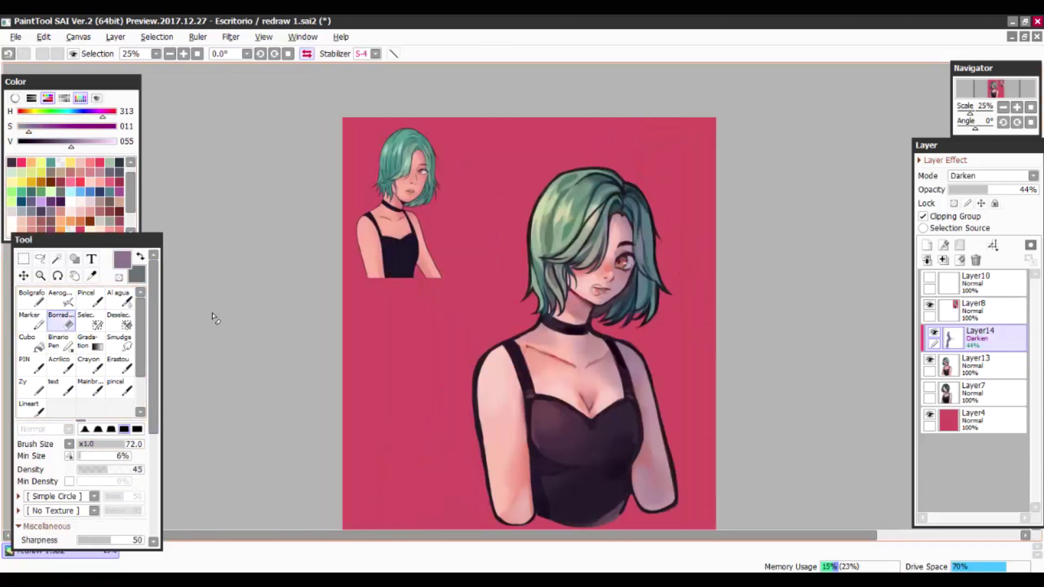
- On the figure layer, retouch the cleavage and collarbone with the Pincel brush at size 50 and blend with Al agua at size 22
key(b)
key(ctrl+Down)
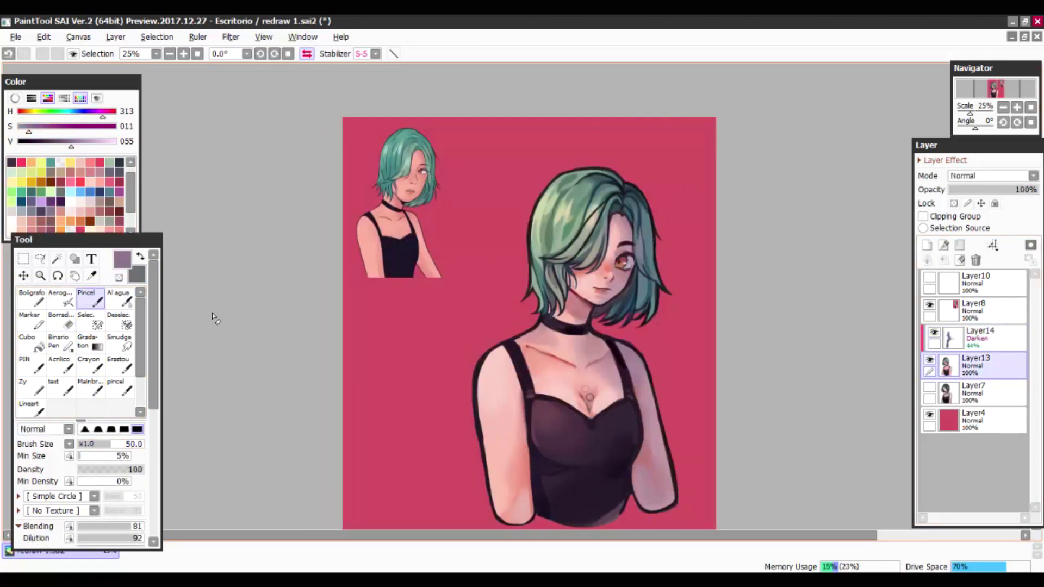
key(h)
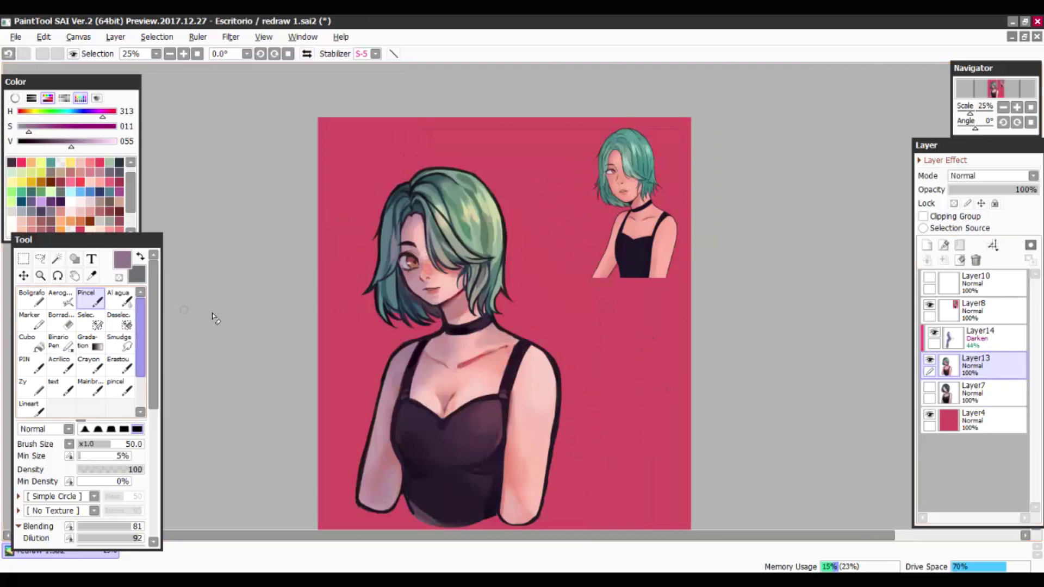
key(h)
scroll(216, 318, up, 1)
key(c)
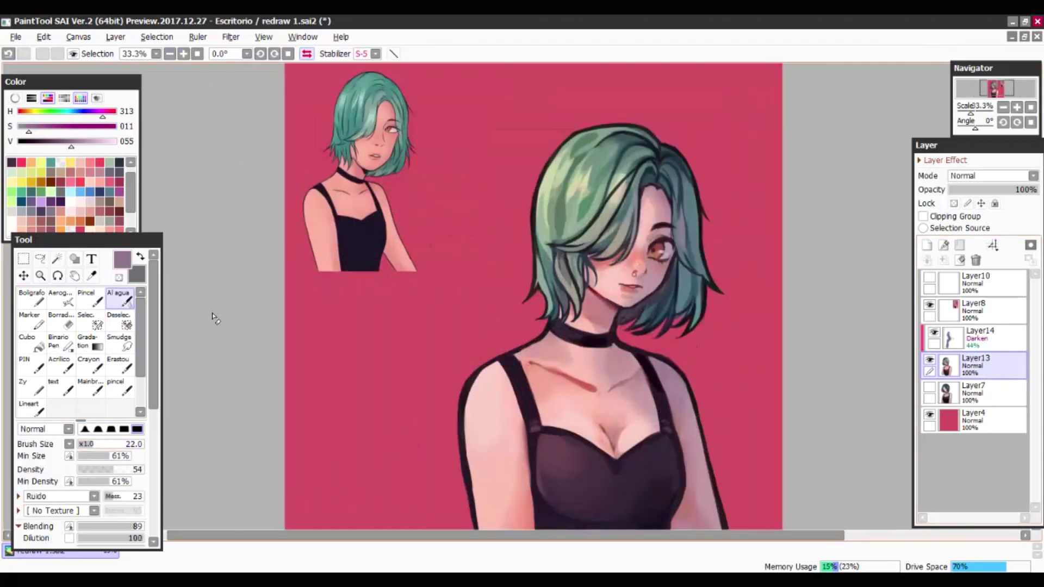
- Soften the Darken layer's shadows with the Al agua brush at size 32 and merge the shading into the figure layer
key(ctrl+Up)
key(])
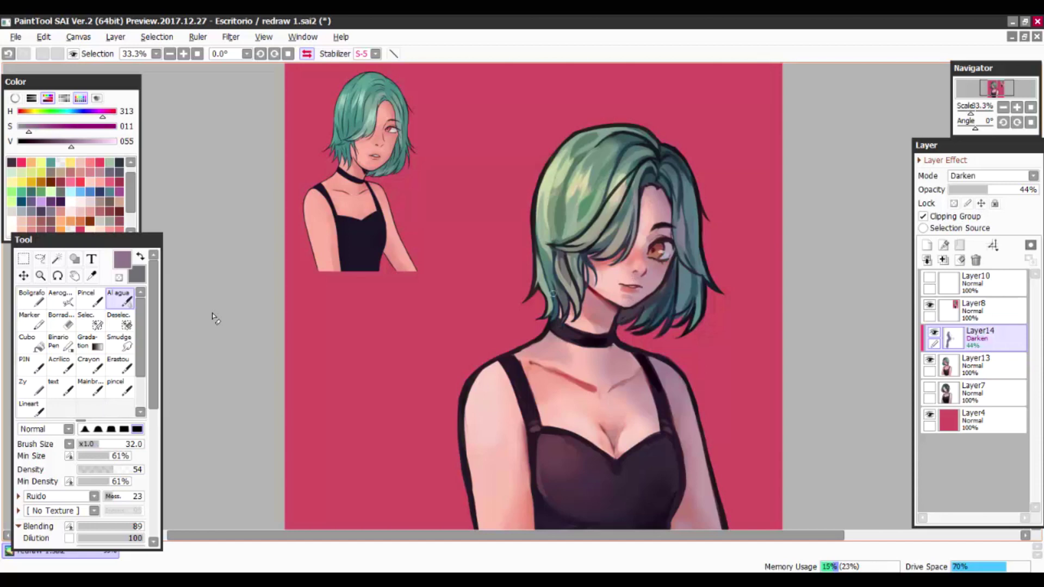
scroll(216, 318, down, 1)
key(h)
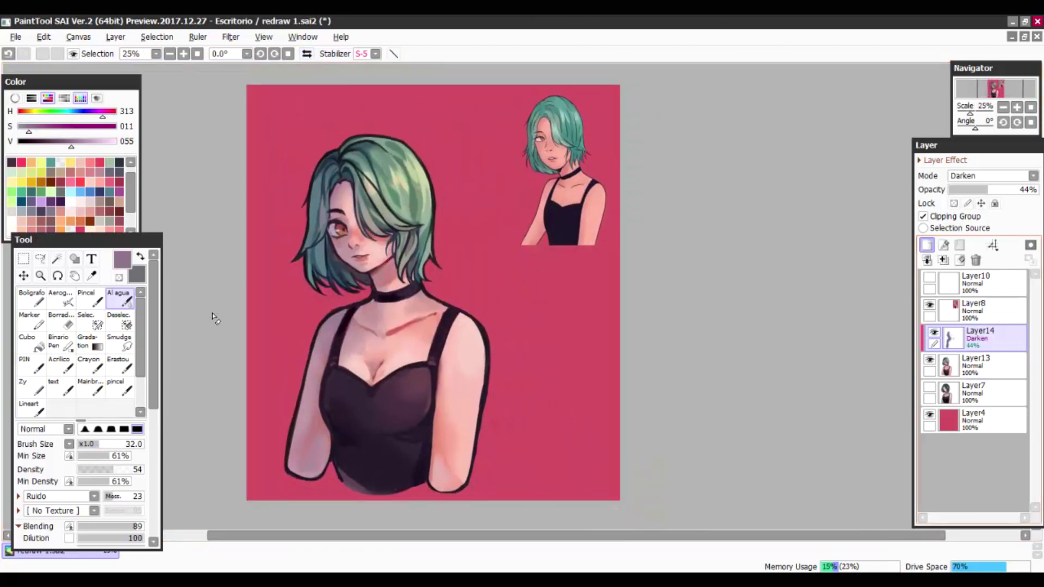
key(ctrl+shift+n)
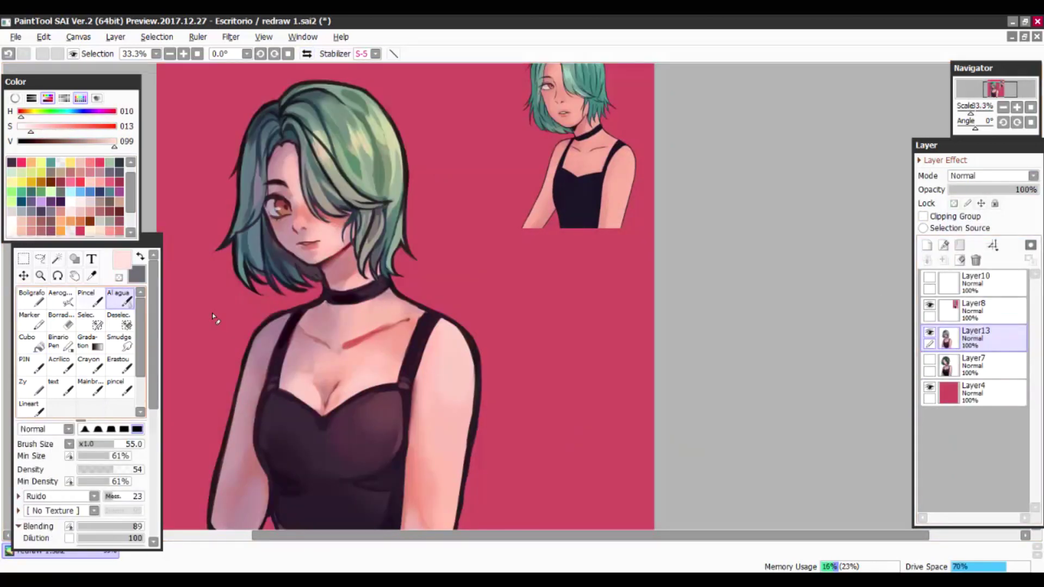
- Blend the skin and dress shading with the Al agua brush at size 55 in the mirrored view
key(h)
key(b)
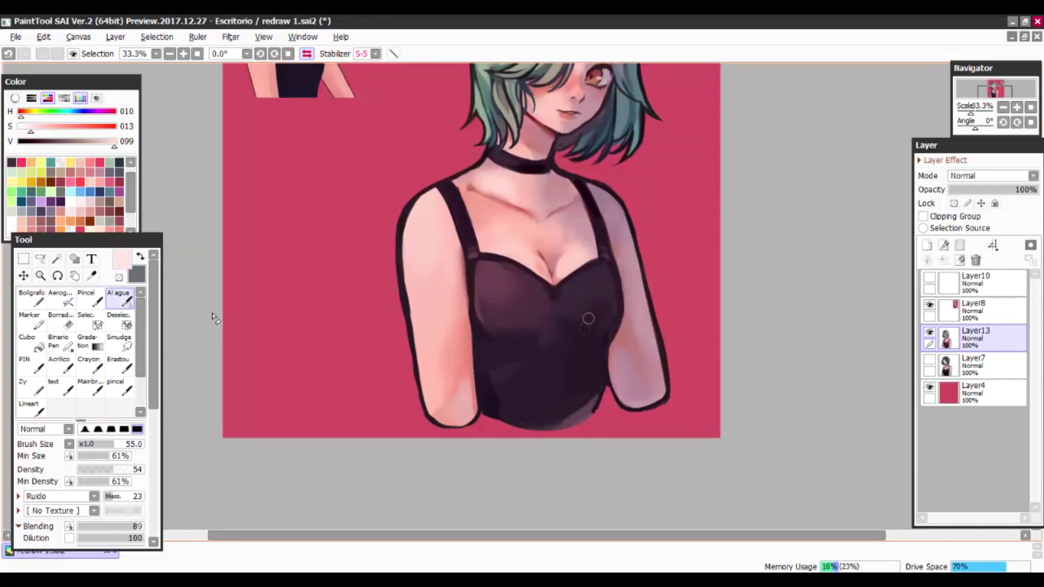
key(h)
- Transform the figure slightly larger and crop the canvas to a narrower portrait format with the reference beside her head
scroll(215, 318, down, 1)
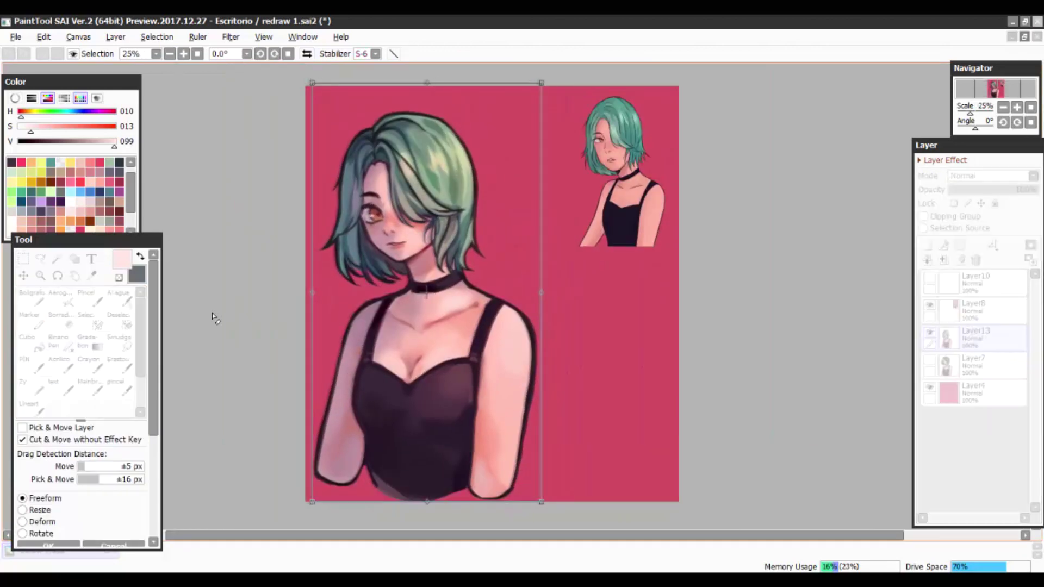
key(alt+c)
key(Return)
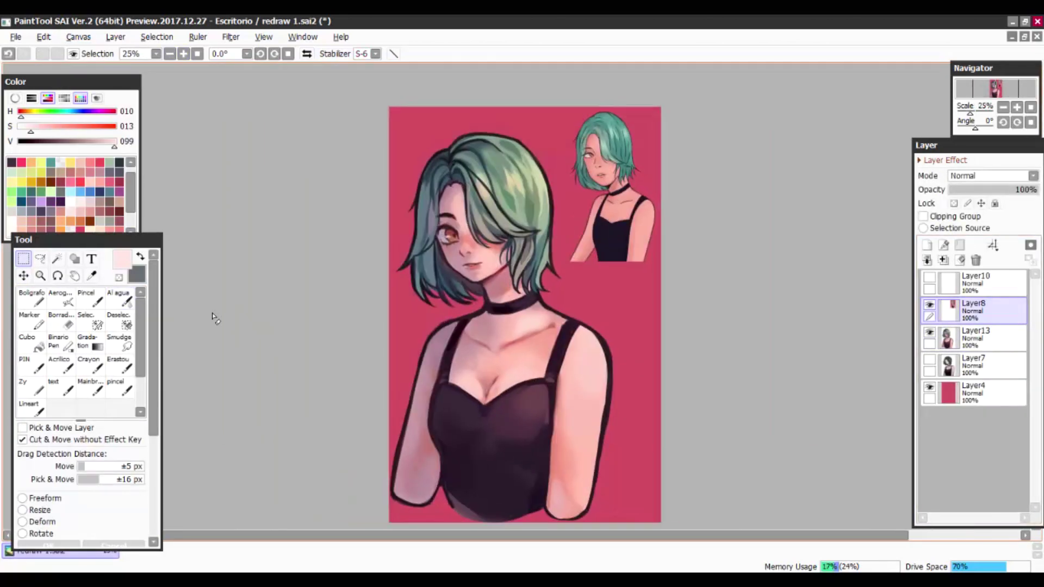
- Sign the painting in pink on a new layer near the dress's lower edge, using the Mainbrush at size 6
key(b)
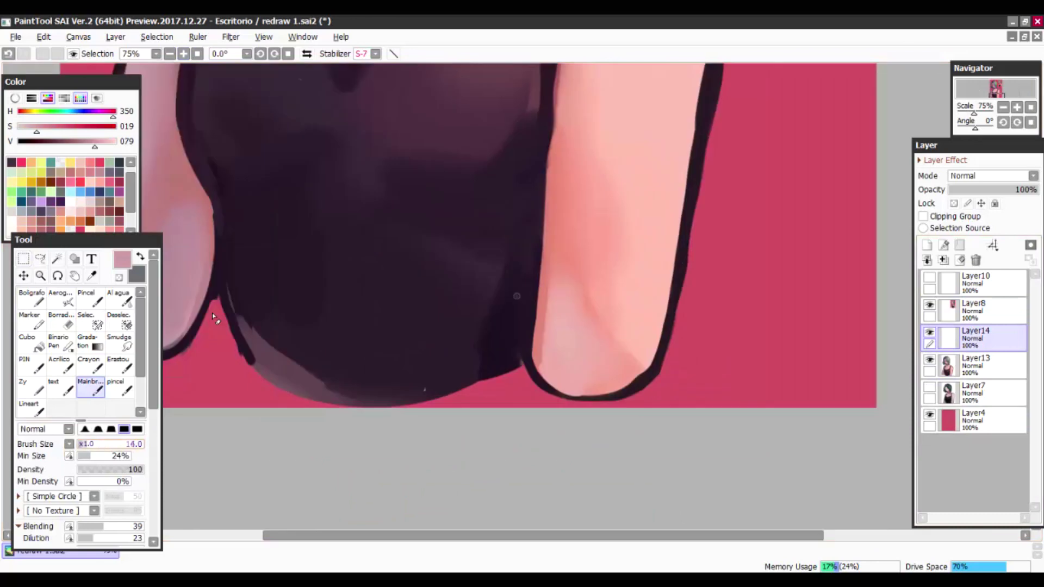
mouse_move(427, 338)
mouse_down()
mouse_move(498, 348)
mouse_move(517, 378)
mouse_up()
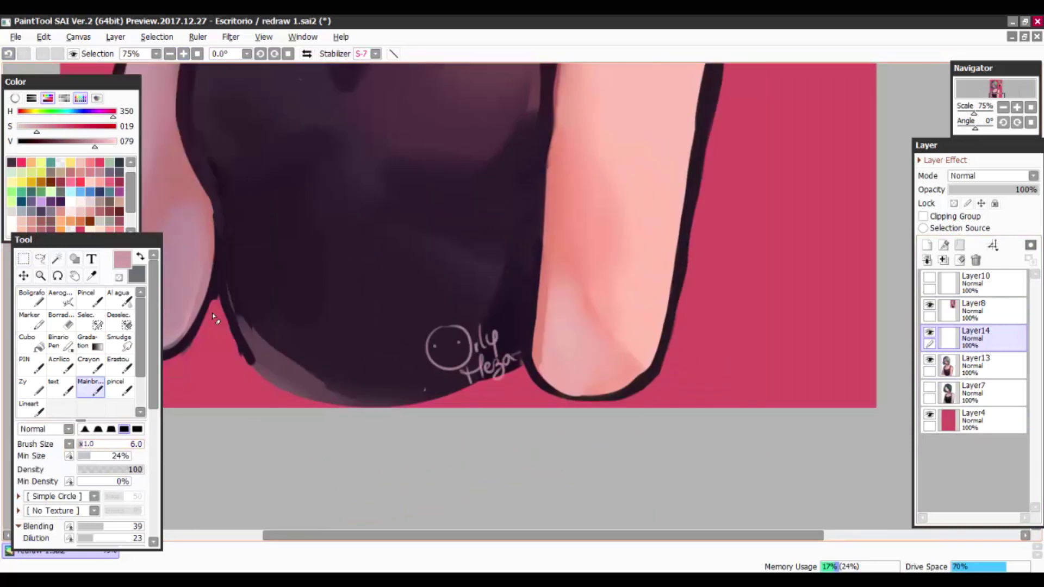
scroll(216, 319, down, 3)
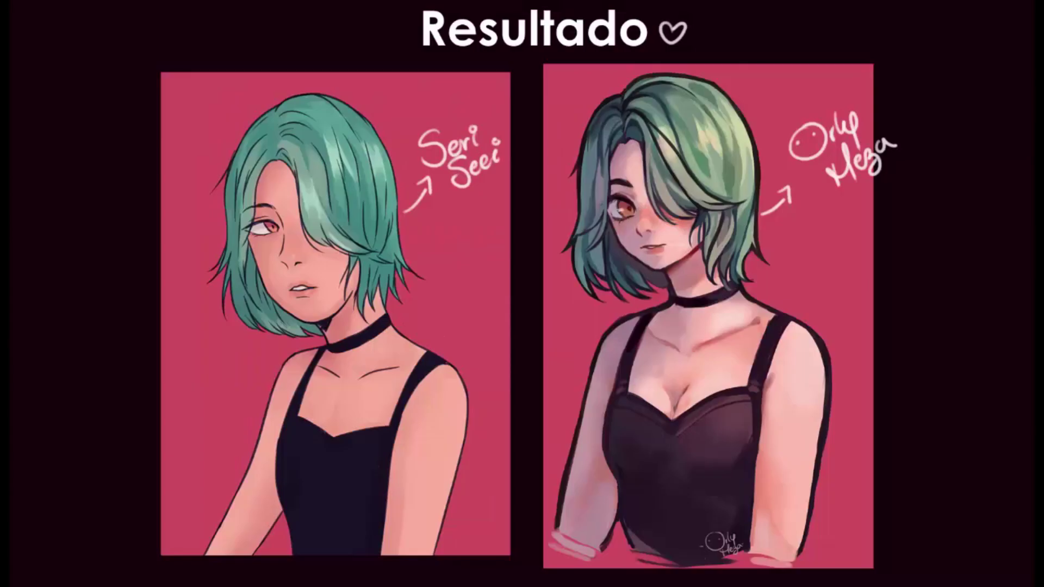